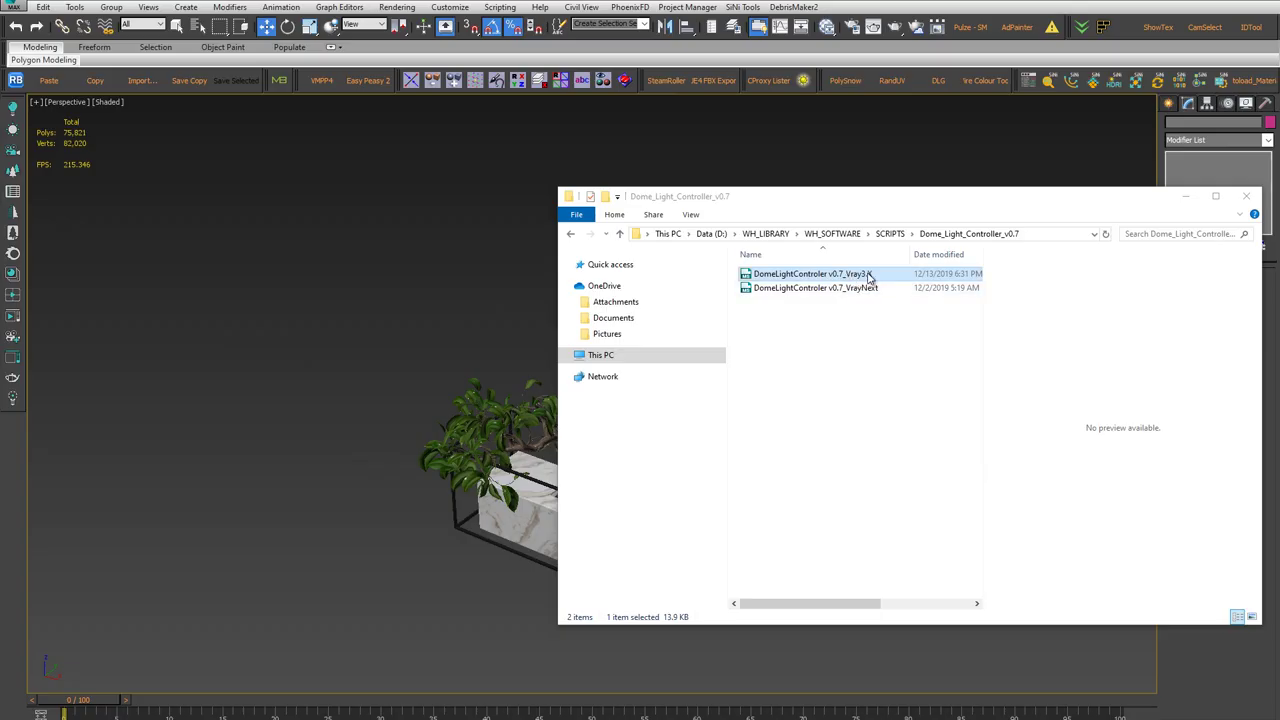
# Step: Drop DomeLightControler v0.7_Vray3.X from its Explorer folder into the 3ds Max viewport to run it
pyautogui.click(811, 276)
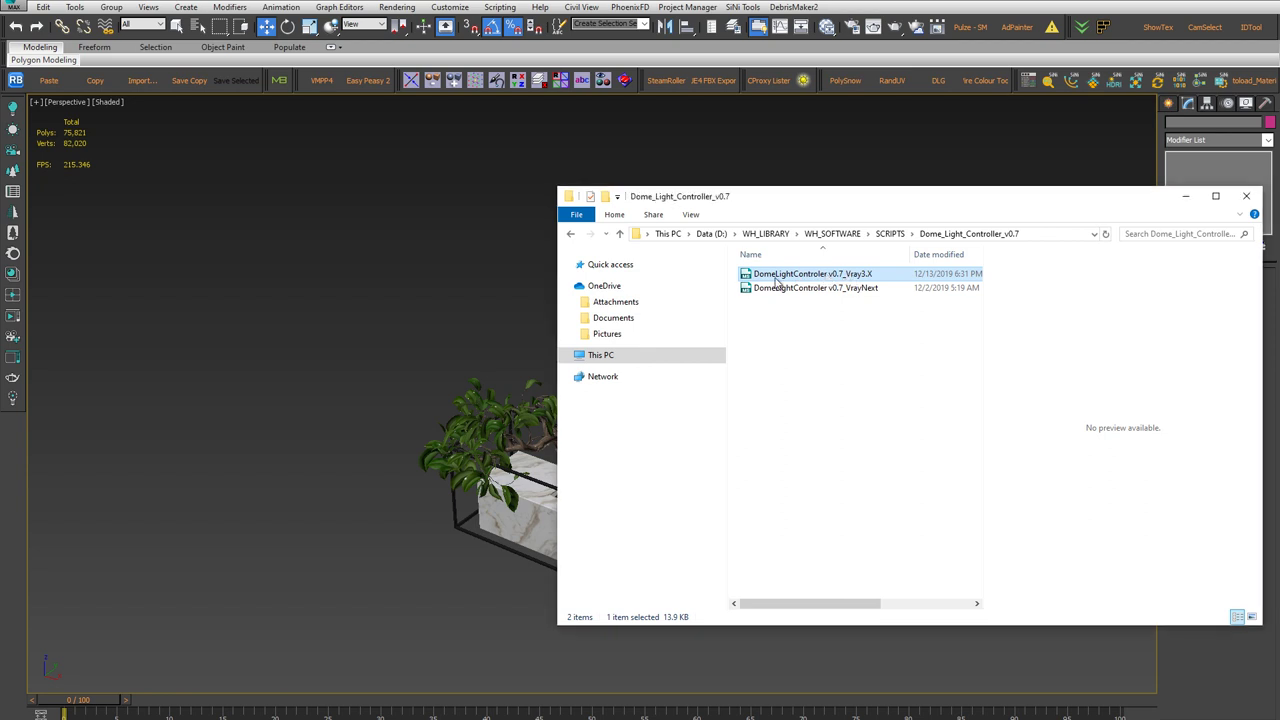
pyautogui.moveTo(777, 283); pyautogui.dragTo(285, 358)
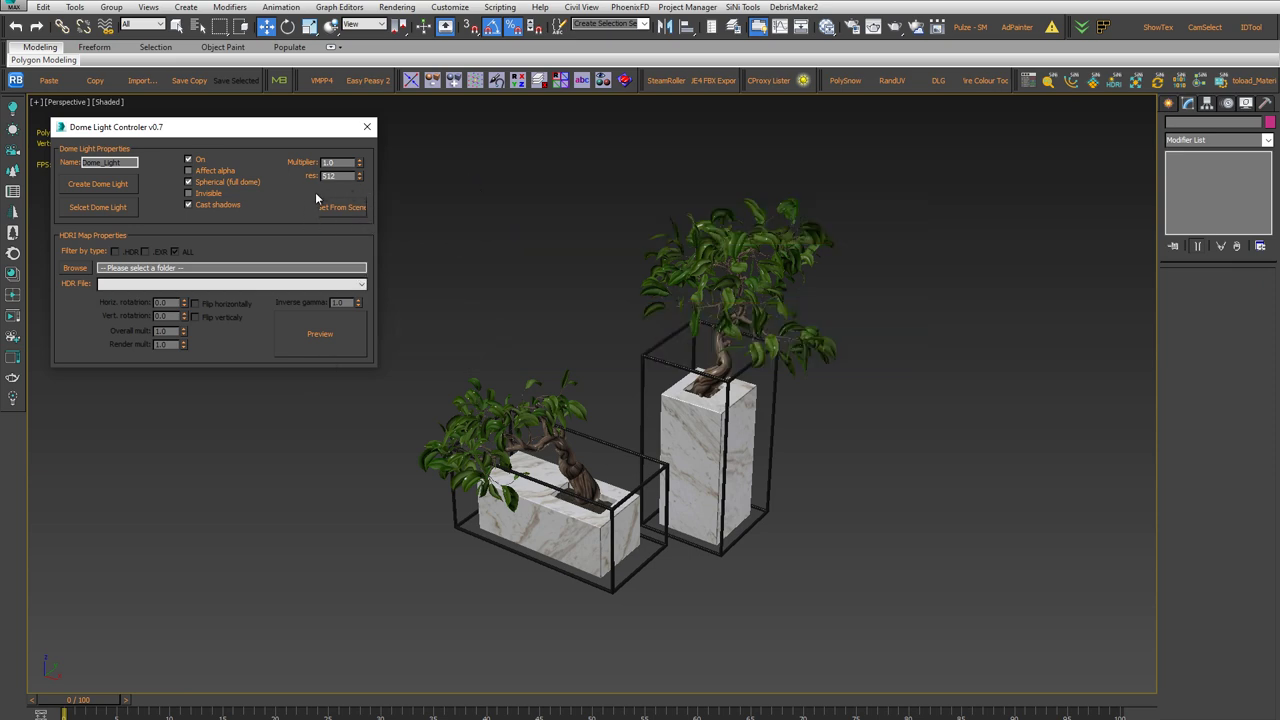
# Step: Create a dome light and load canada_montreal_loft_max_sunny.exr from the Interior_HDRI_Free_Pack folder
pyautogui.click(104, 185)
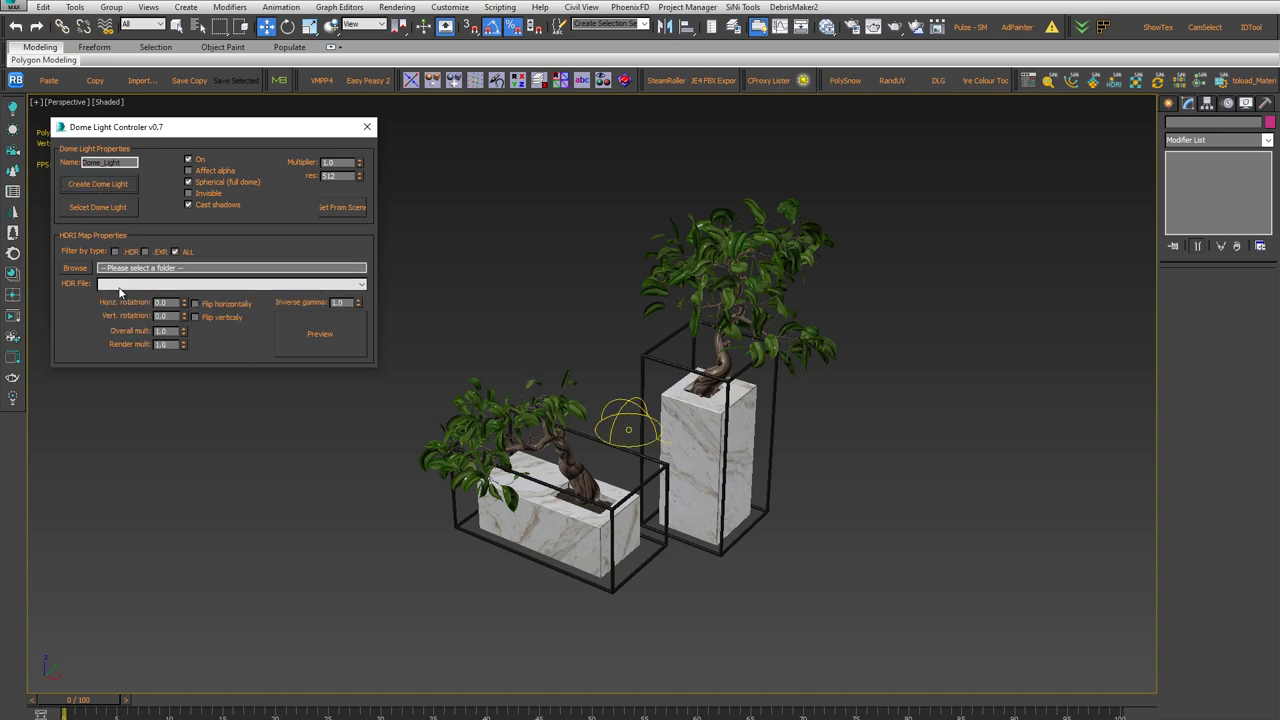
pyautogui.click(76, 268)
pyautogui.click(666, 264)
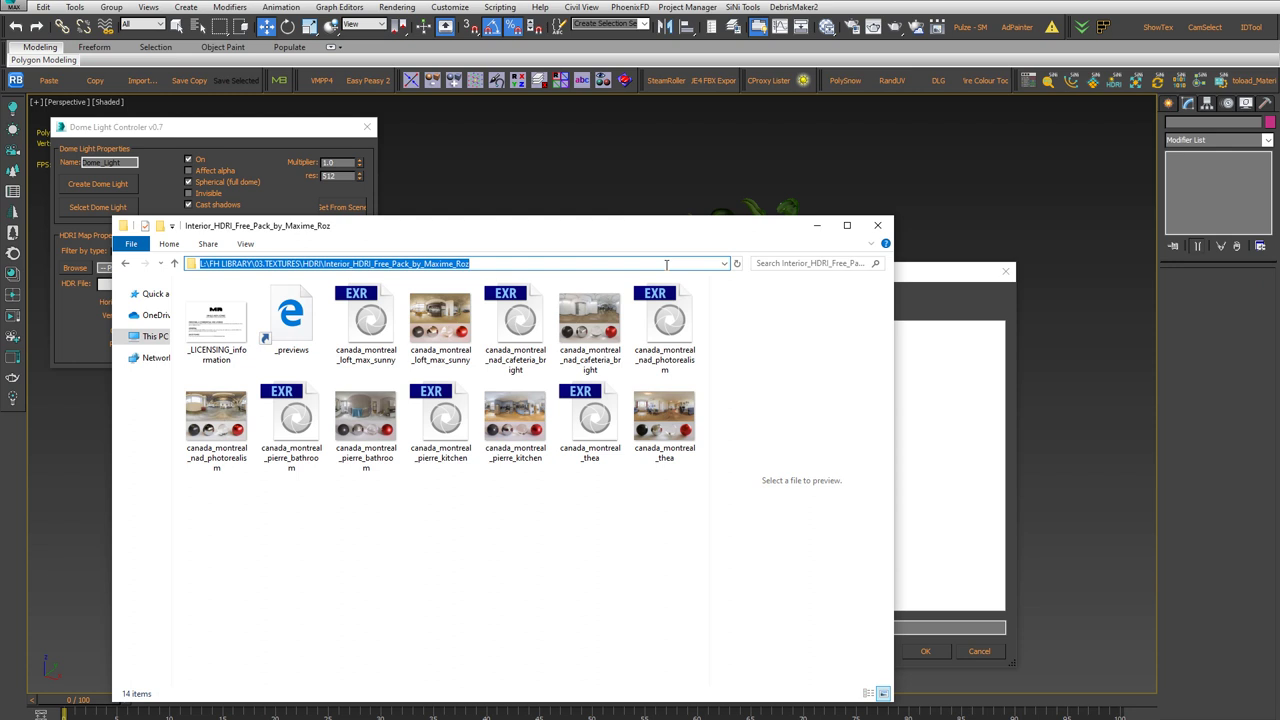
pyautogui.click(381, 366)
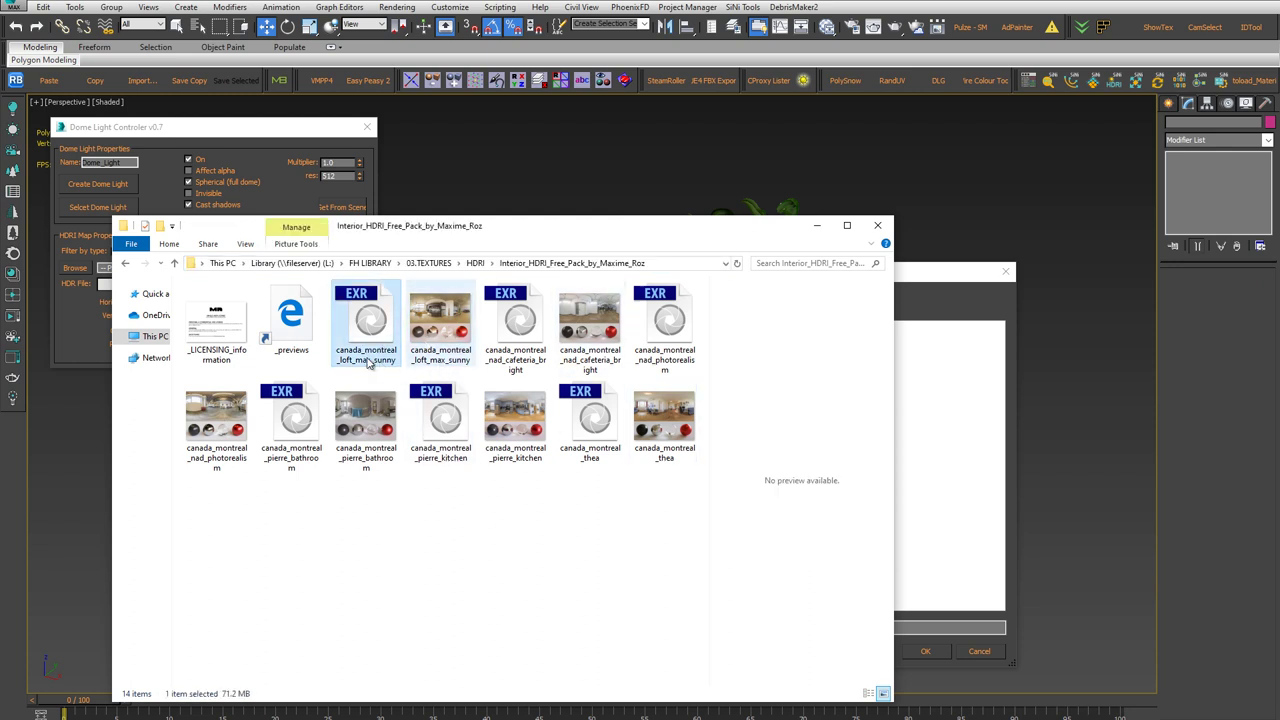
pyautogui.click(909, 268)
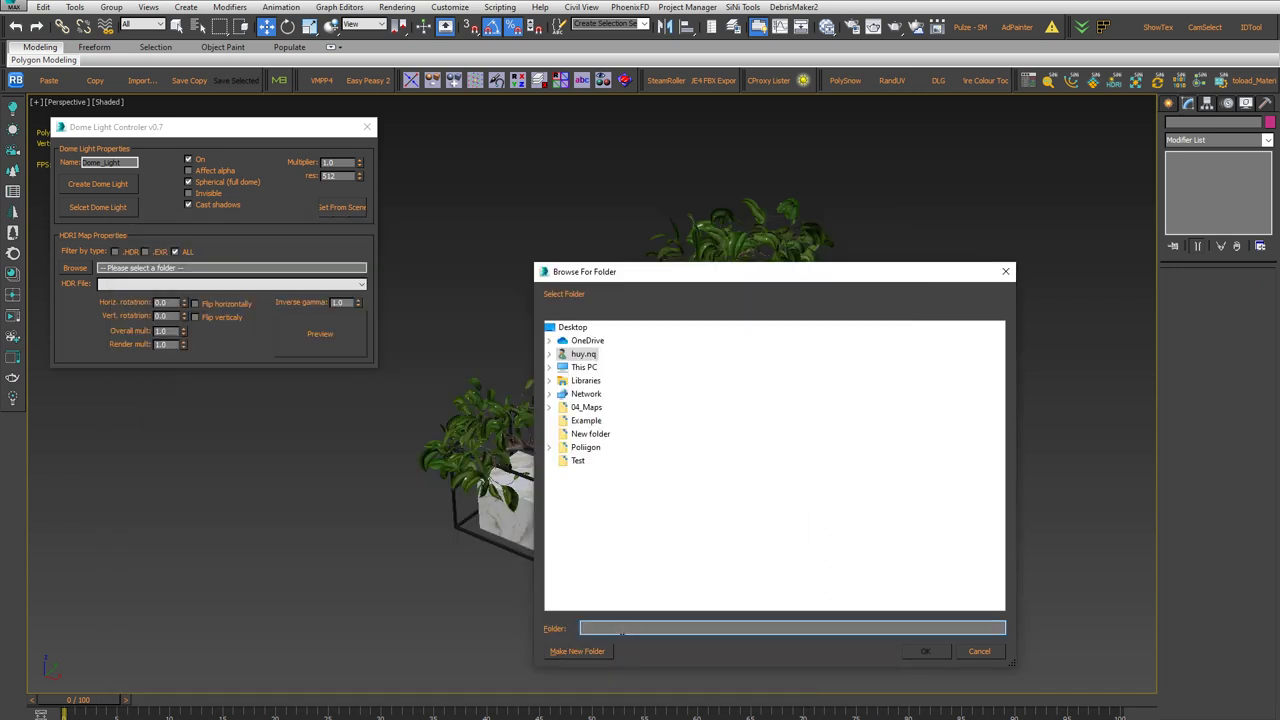
pyautogui.write('L:\\FH LIBRARY\\03.TEXTURES\\HDRI\\Interior_HDRI_Free_Pack_by_Maxime_Roz')
pyautogui.click(822, 538)
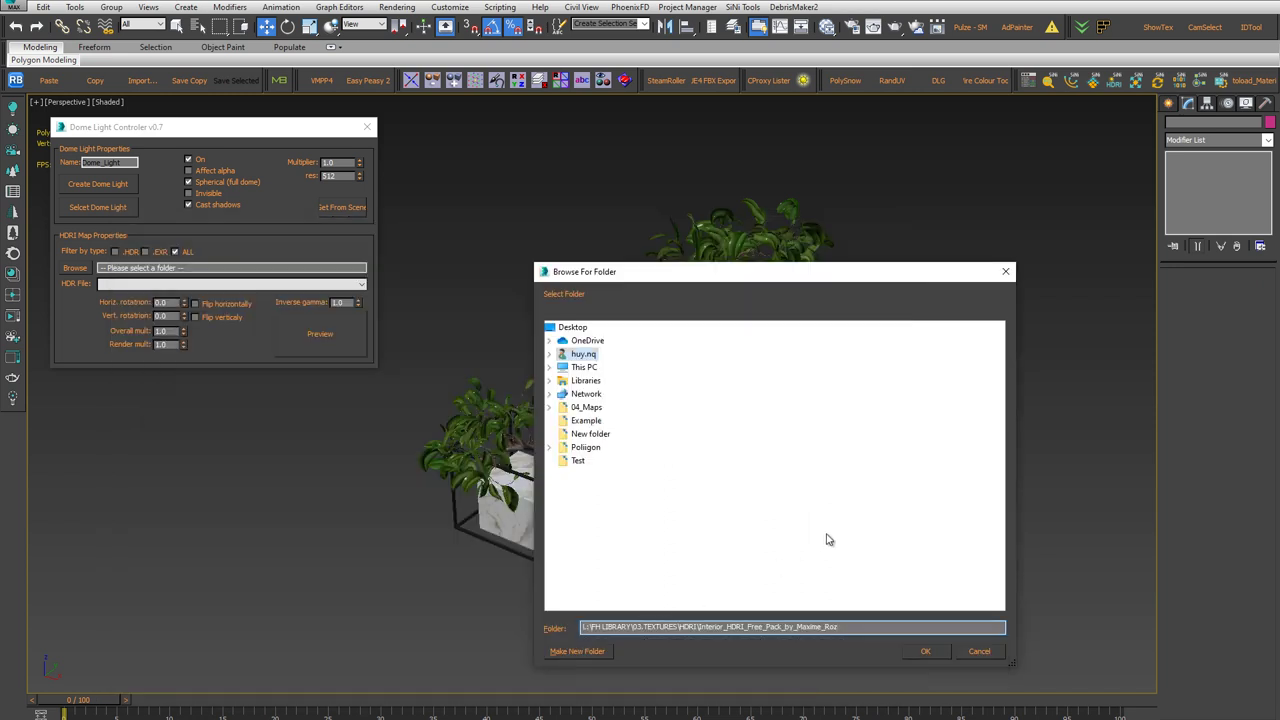
pyautogui.click(920, 649)
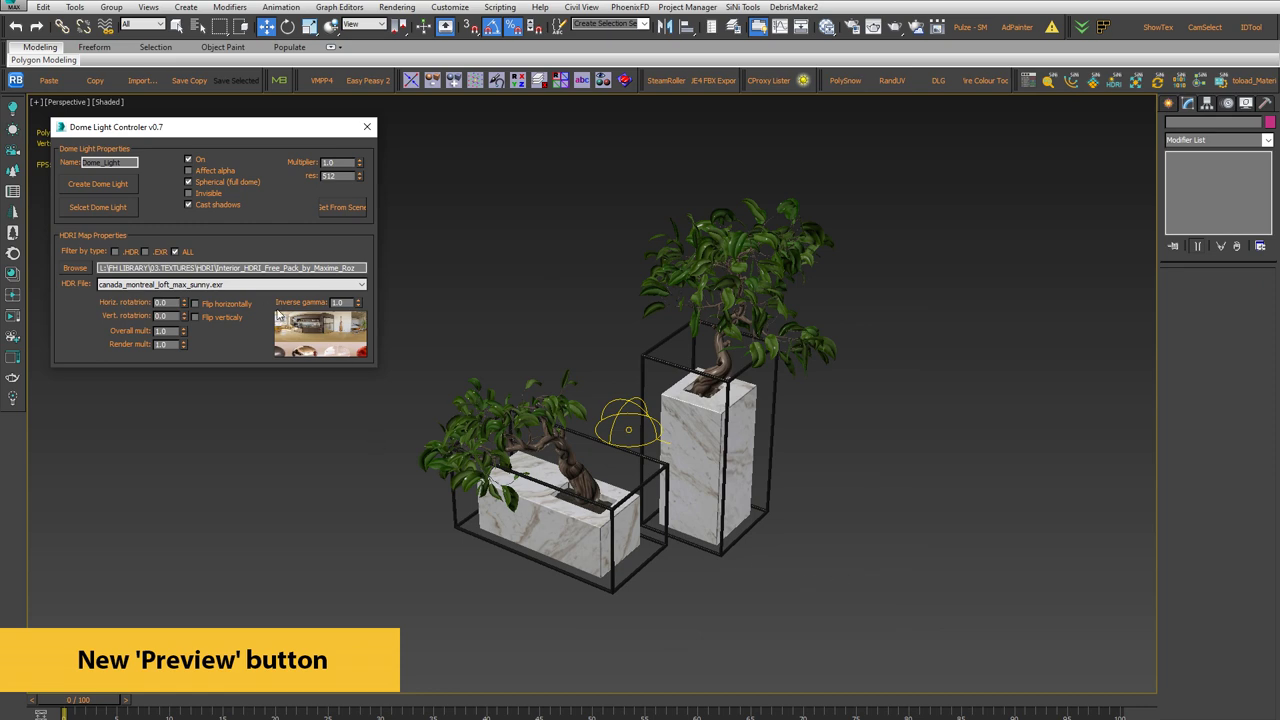
pyautogui.click(229, 285)
pyautogui.click(215, 303)
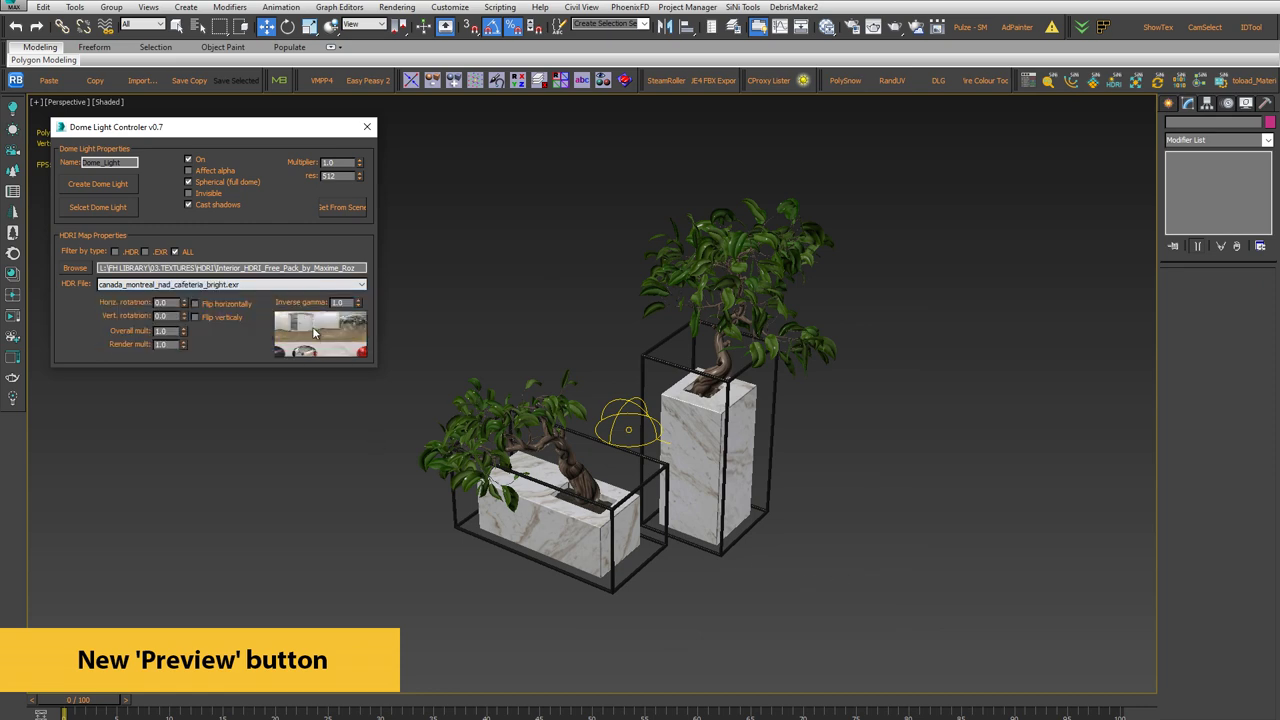
pyautogui.click(235, 285)
pyautogui.click(213, 313)
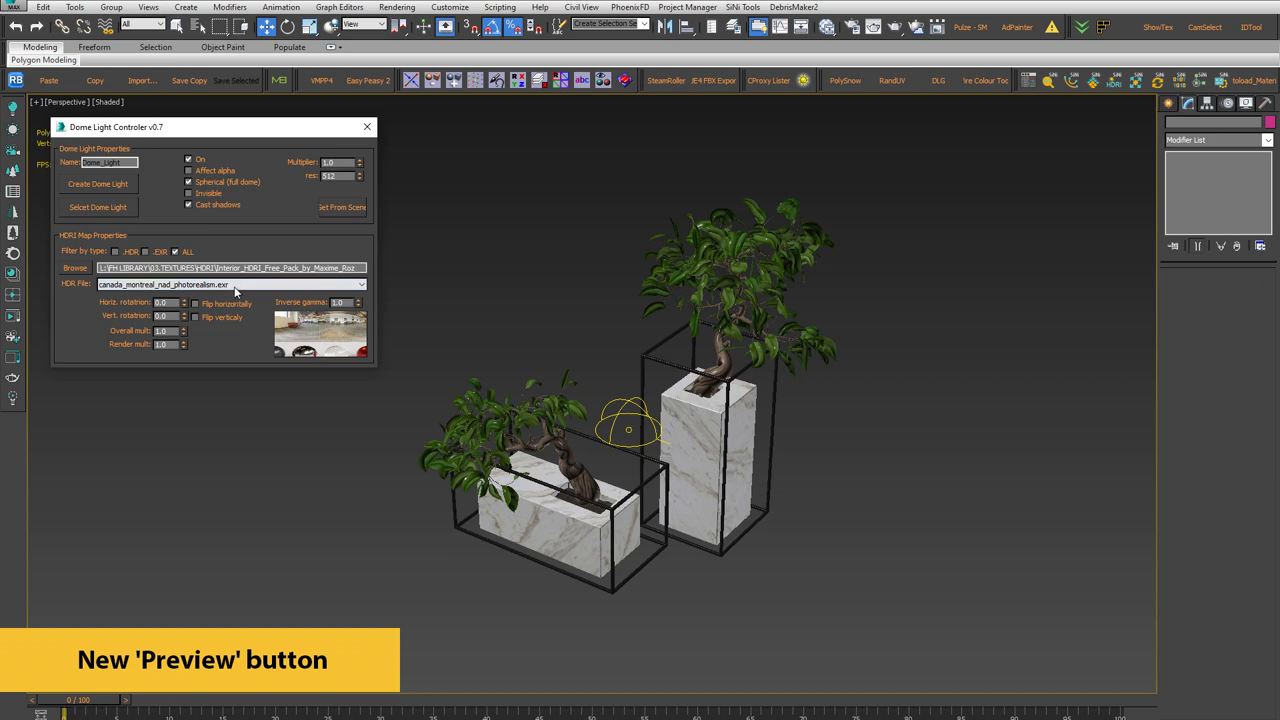
pyautogui.click(235, 285)
pyautogui.click(235, 296)
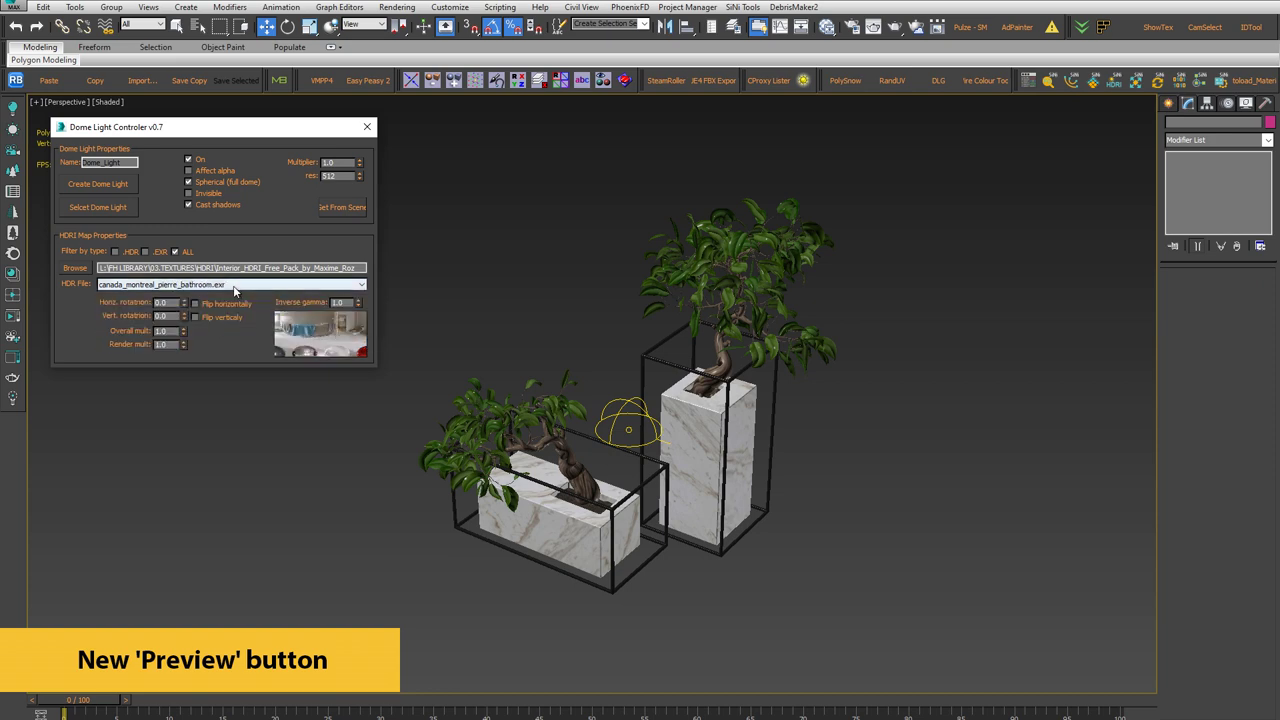
pyautogui.click(235, 285)
pyautogui.click(202, 337)
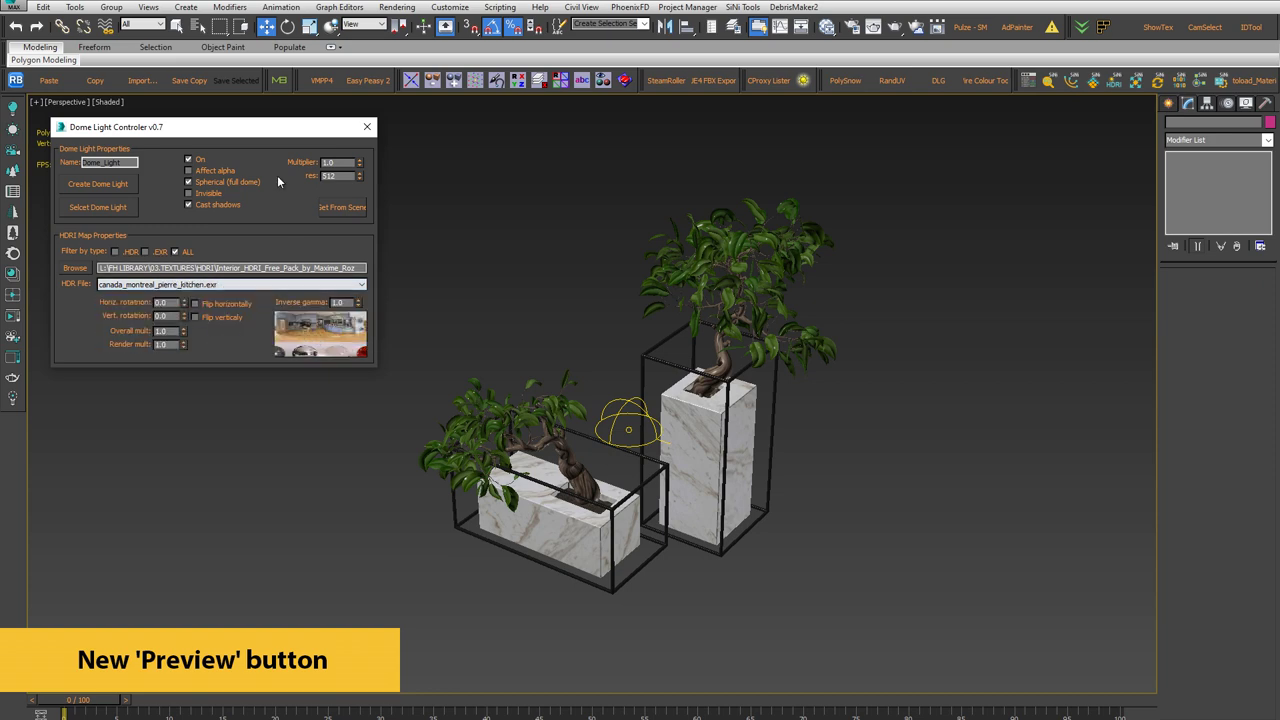
pyautogui.moveTo(258, 128); pyautogui.dragTo(340, 149)
pyautogui.click(396, 360)
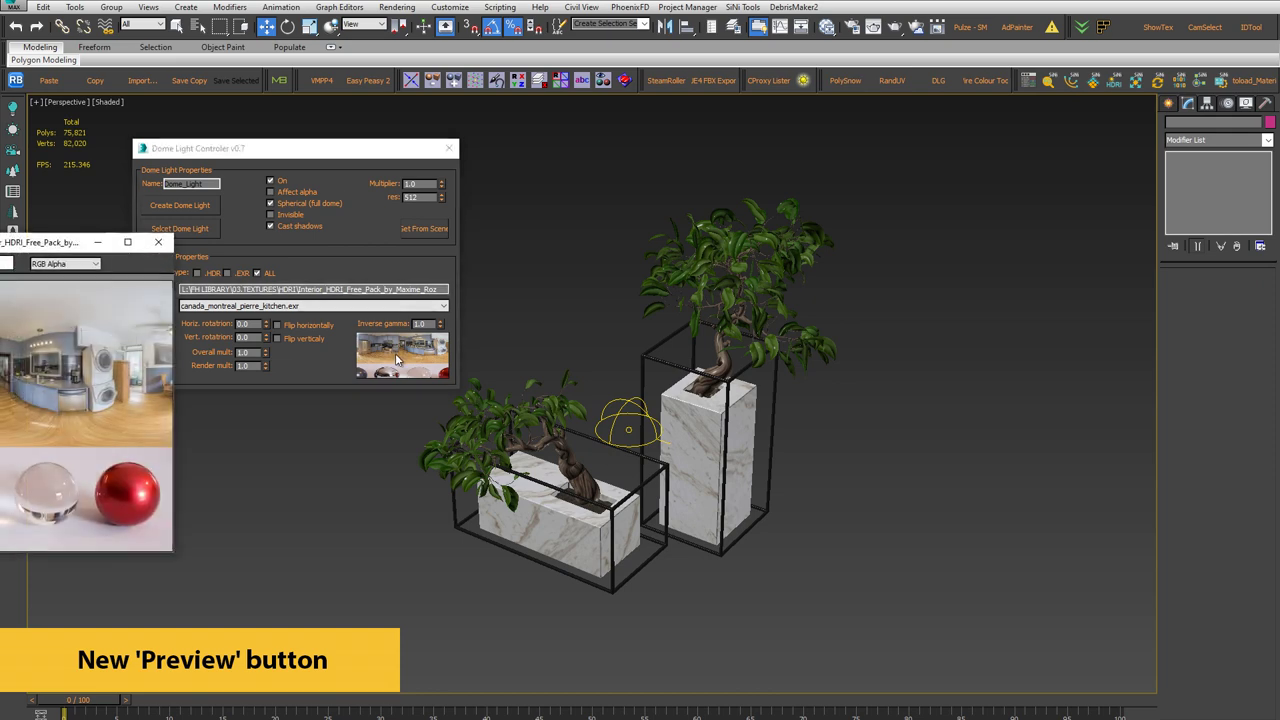
pyautogui.moveTo(48, 250); pyautogui.dragTo(843, 211)
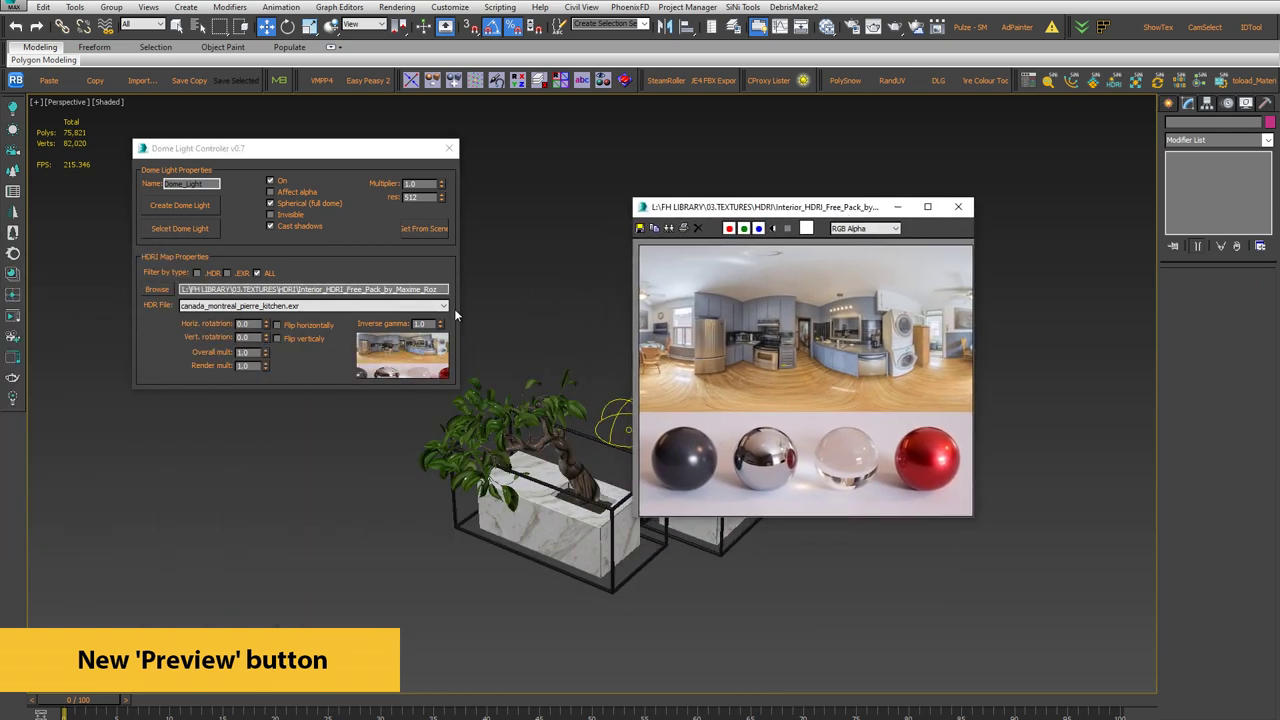
pyautogui.click(428, 311)
pyautogui.click(357, 326)
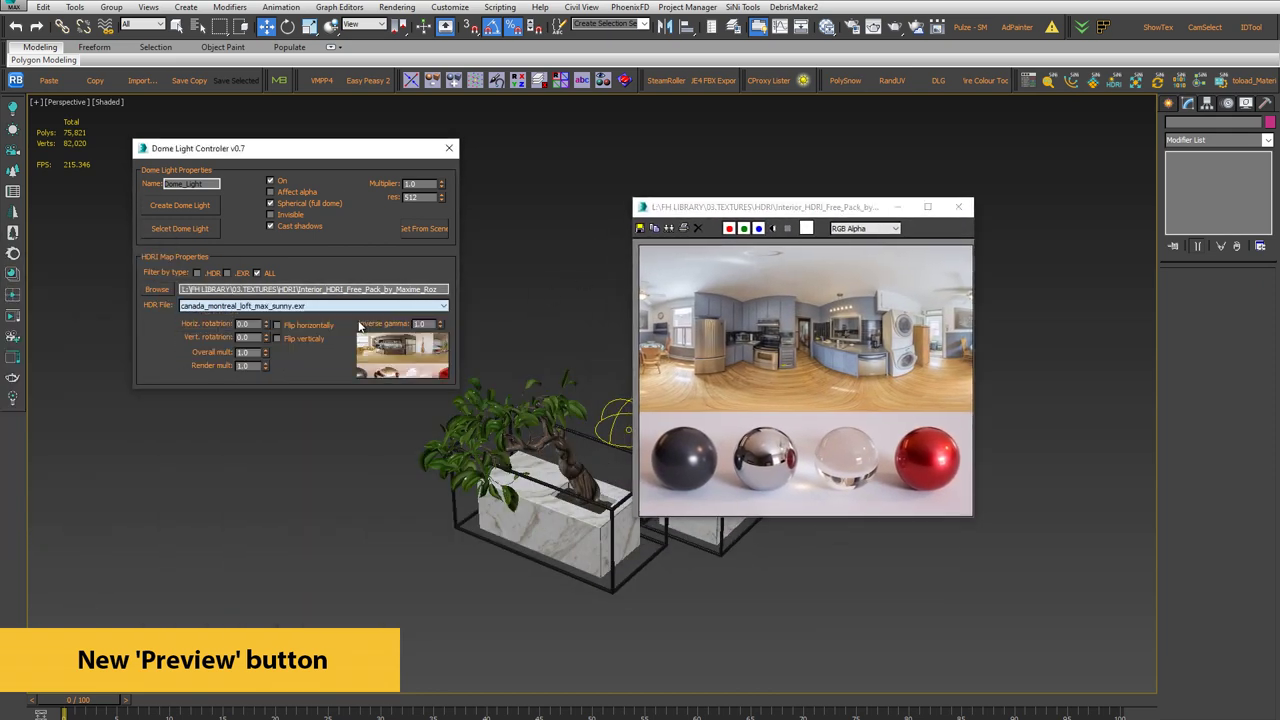
pyautogui.click(396, 352)
pyautogui.moveTo(60, 240); pyautogui.dragTo(779, 358)
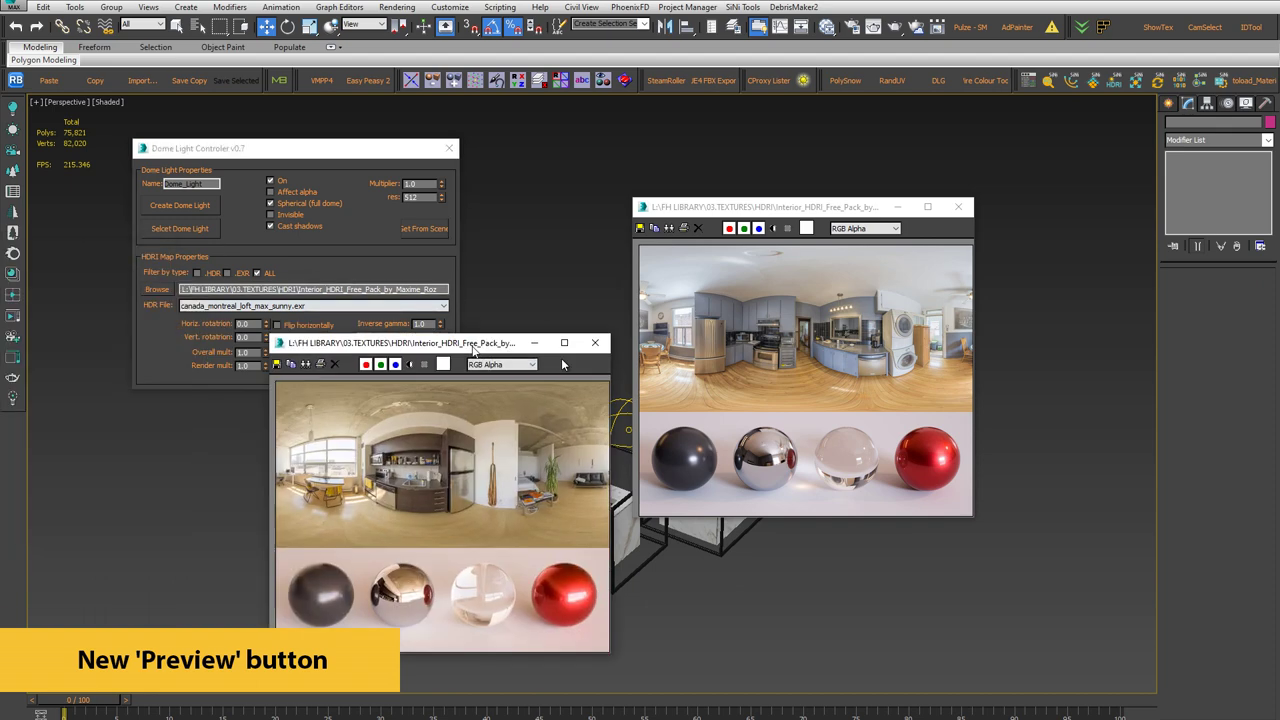
pyautogui.click(880, 358)
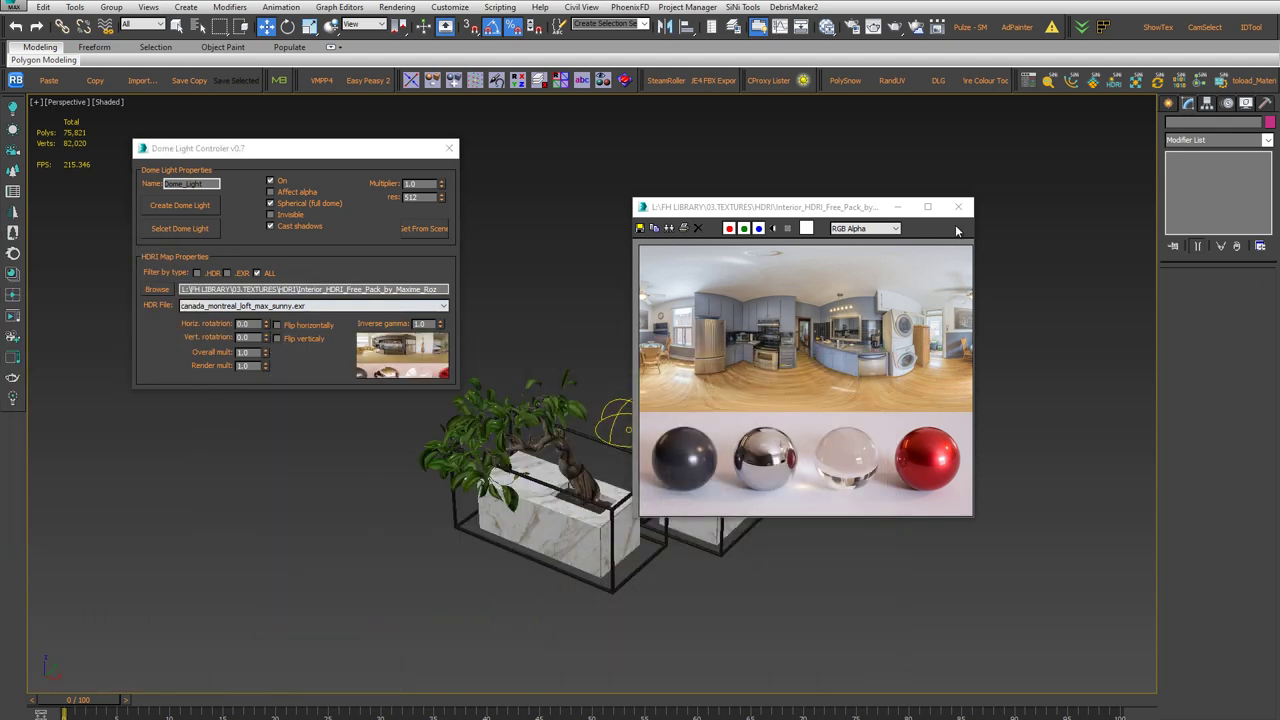
pyautogui.click(958, 207)
pyautogui.moveTo(268, 153); pyautogui.dragTo(257, 176)
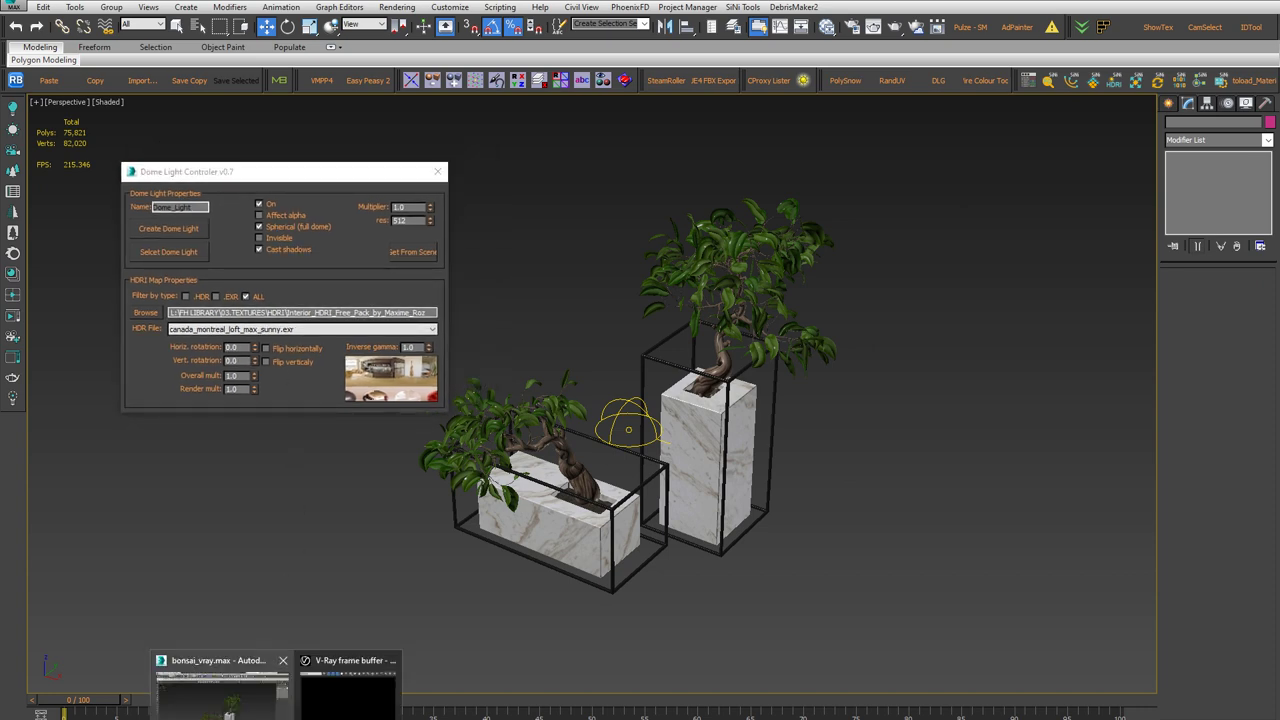
# Step: Restore the V-Ray frame buffer, start an interactive render, and move it off the dome panel
pyautogui.click(345, 706)
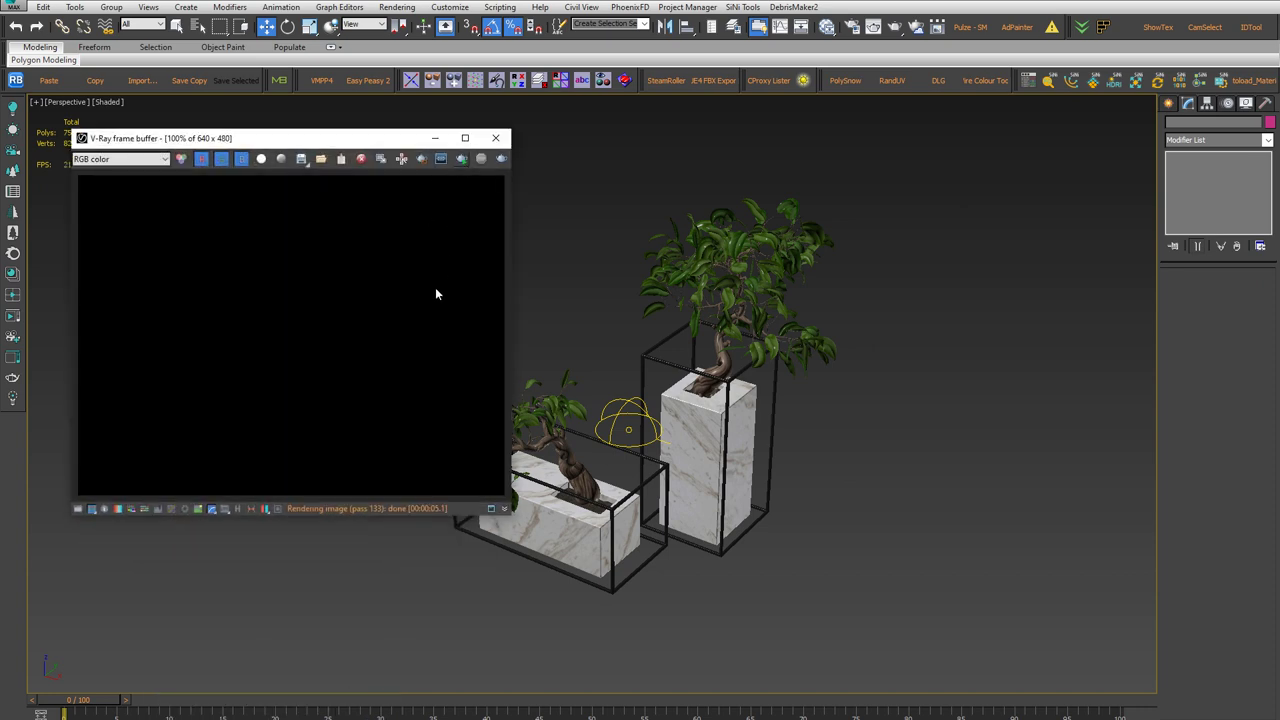
pyautogui.hotkey('shift', 'q')
pyautogui.moveTo(323, 140); pyautogui.dragTo(1013, 126)
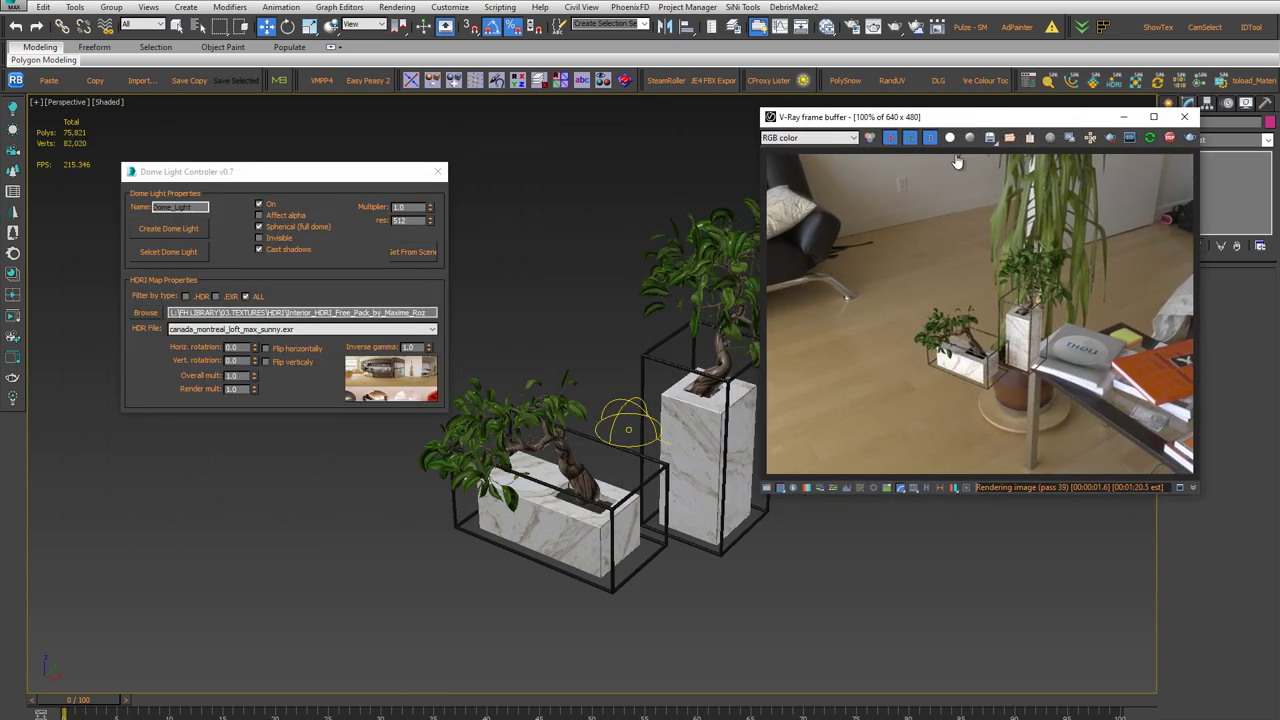
pyautogui.keyDown('alt'); pyautogui.moveTo(560, 450); pyautogui.dragTo(630, 450, button='middle'); pyautogui.keyUp('alt')
# Step: Zoom in and orbit the viewport for a closer view of the two planters
pyautogui.scroll(1, 630, 450)
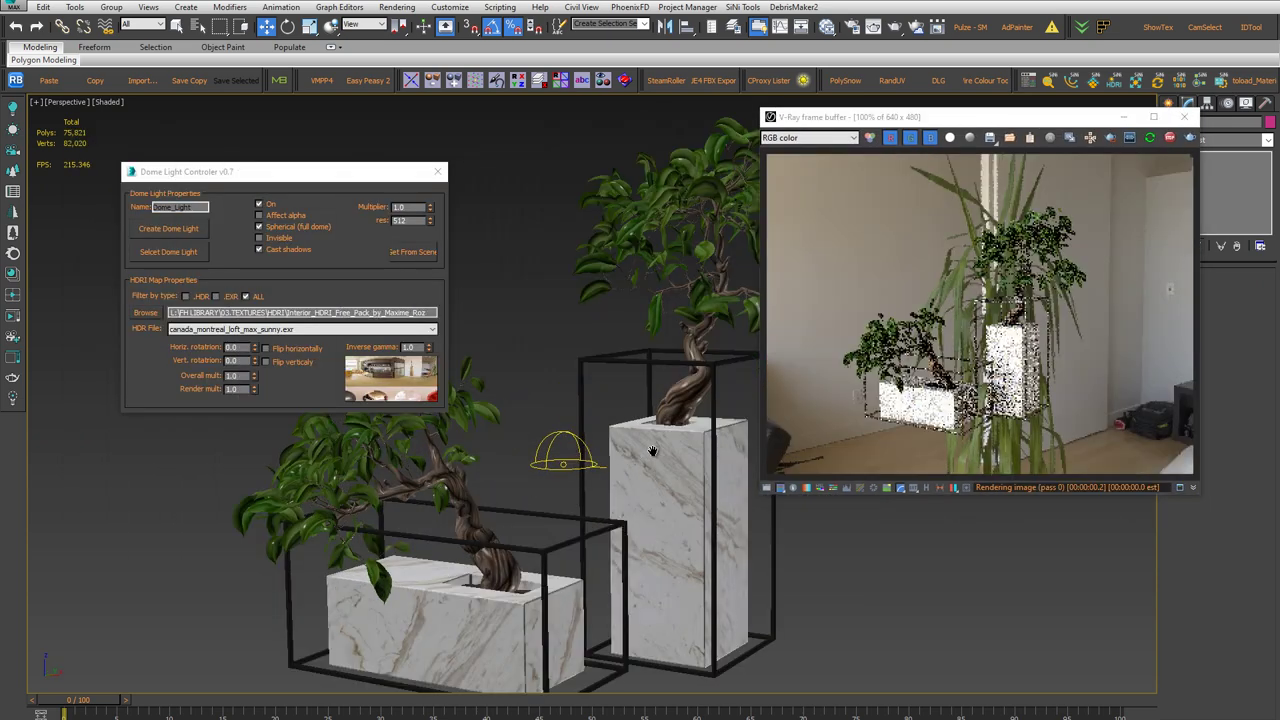
pyautogui.scroll(1, 630, 445)
pyautogui.scroll(1, 632, 432)
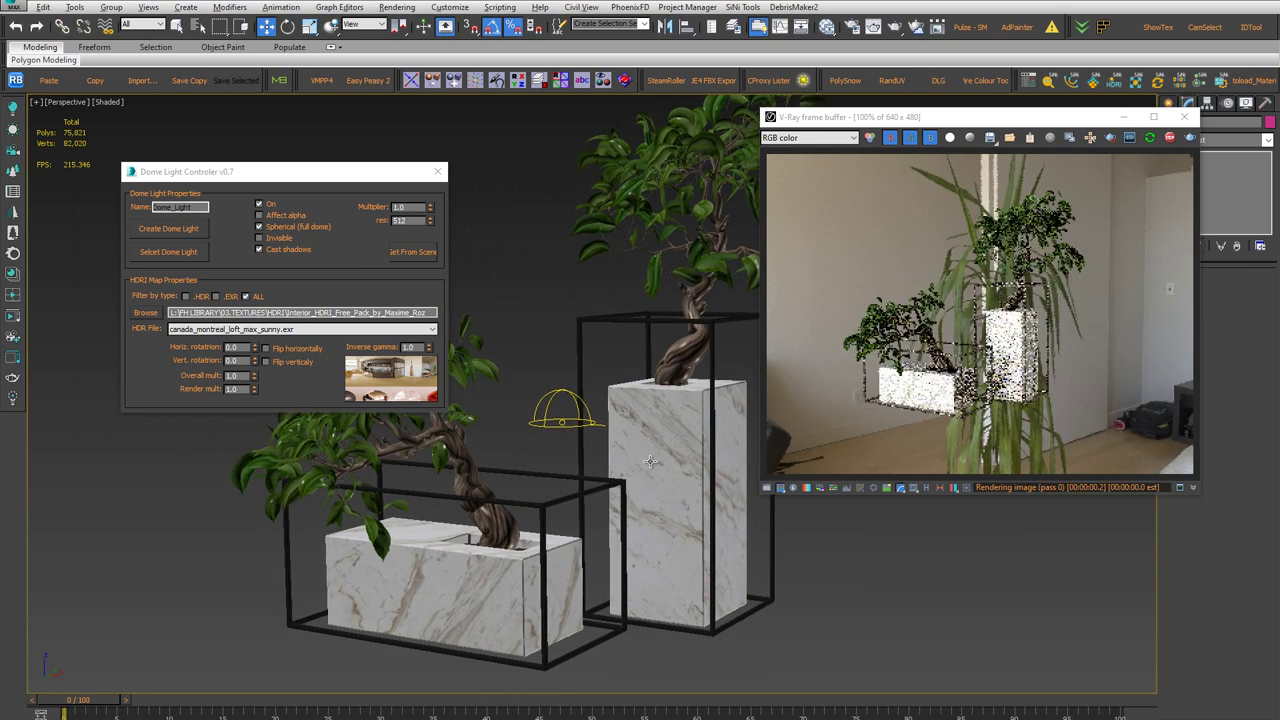
pyautogui.moveTo(632, 432)
pyautogui.keyDown('alt'); pyautogui.mouseDown(button='middle')
pyautogui.moveTo(557, 468)
pyautogui.moveTo(595, 480)
pyautogui.moveTo(615, 458)
pyautogui.moveTo(623, 472)
pyautogui.mouseUp(button='middle'); pyautogui.keyUp('alt')
pyautogui.scroll(2, 616, 458)
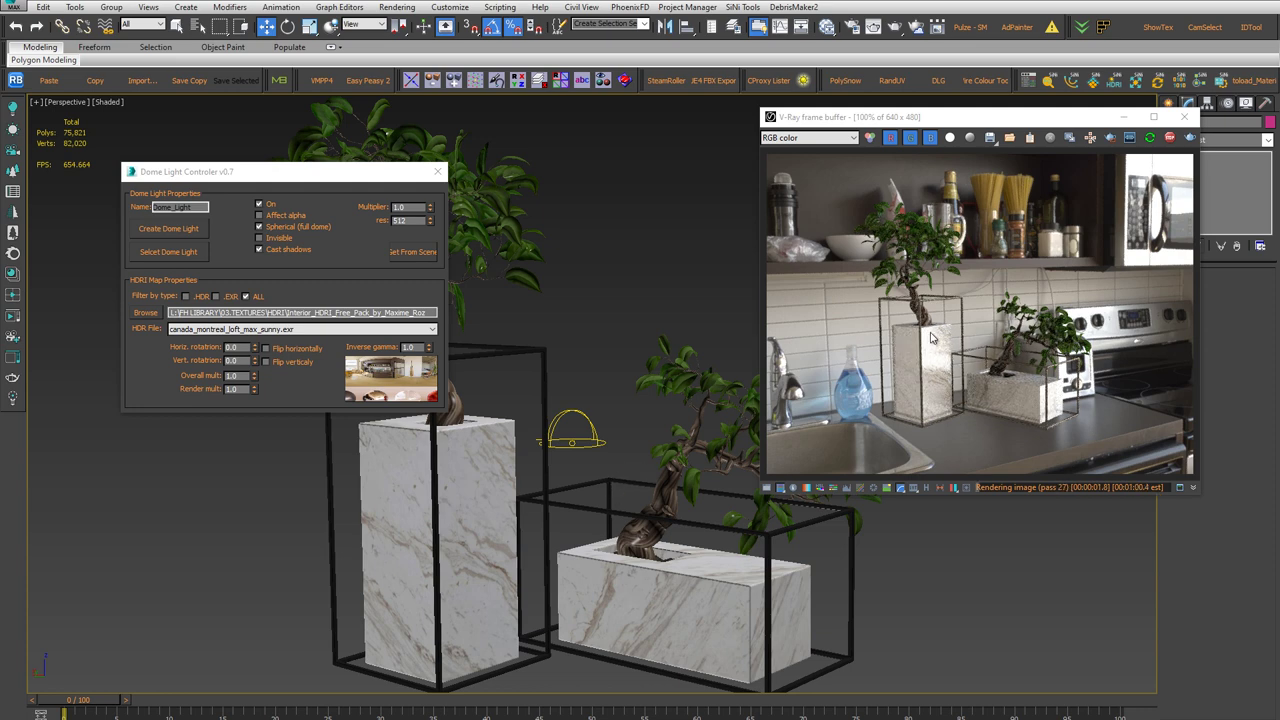
# Step: Switch the HDRI to canada_montreal_nad_cafeteria_bright.exr and orbit closer to the planters
pyautogui.click(318, 330)
pyautogui.click(306, 352)
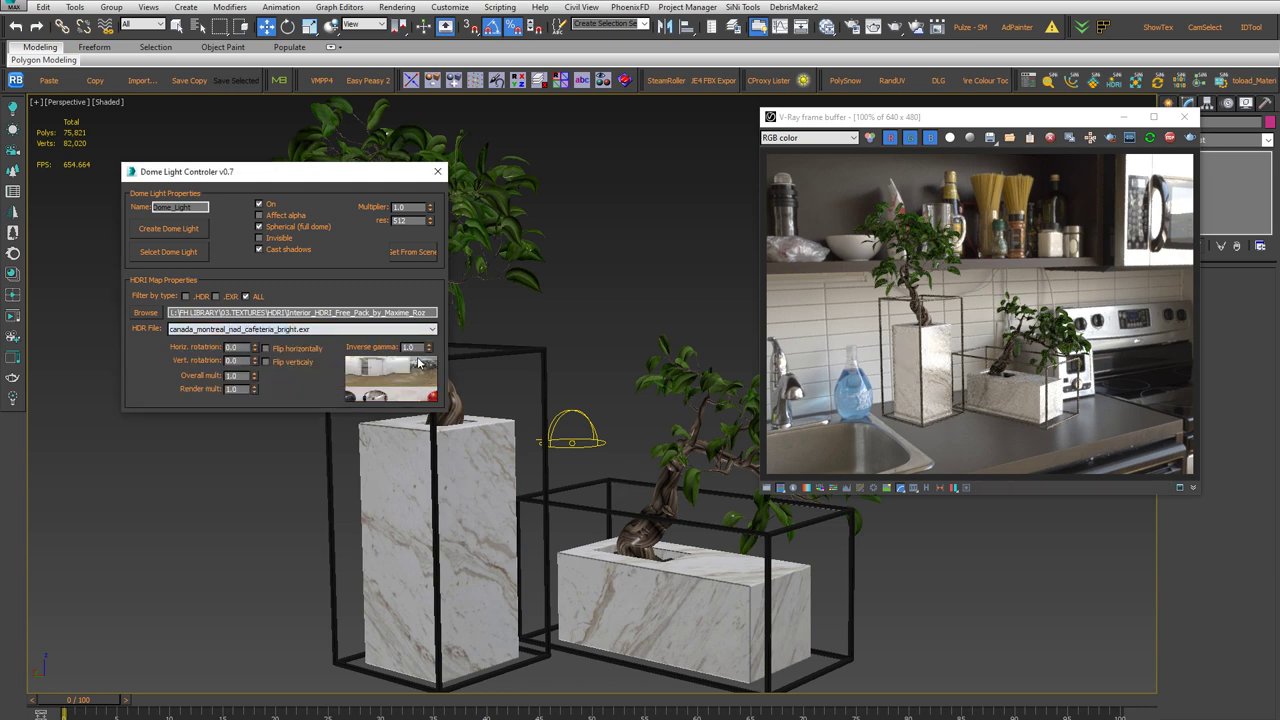
pyautogui.moveTo(697, 524)
pyautogui.keyDown('alt'); pyautogui.mouseDown(button='middle')
pyautogui.moveTo(514, 504)
pyautogui.moveTo(626, 507)
pyautogui.mouseUp(button='middle'); pyautogui.keyUp('alt')
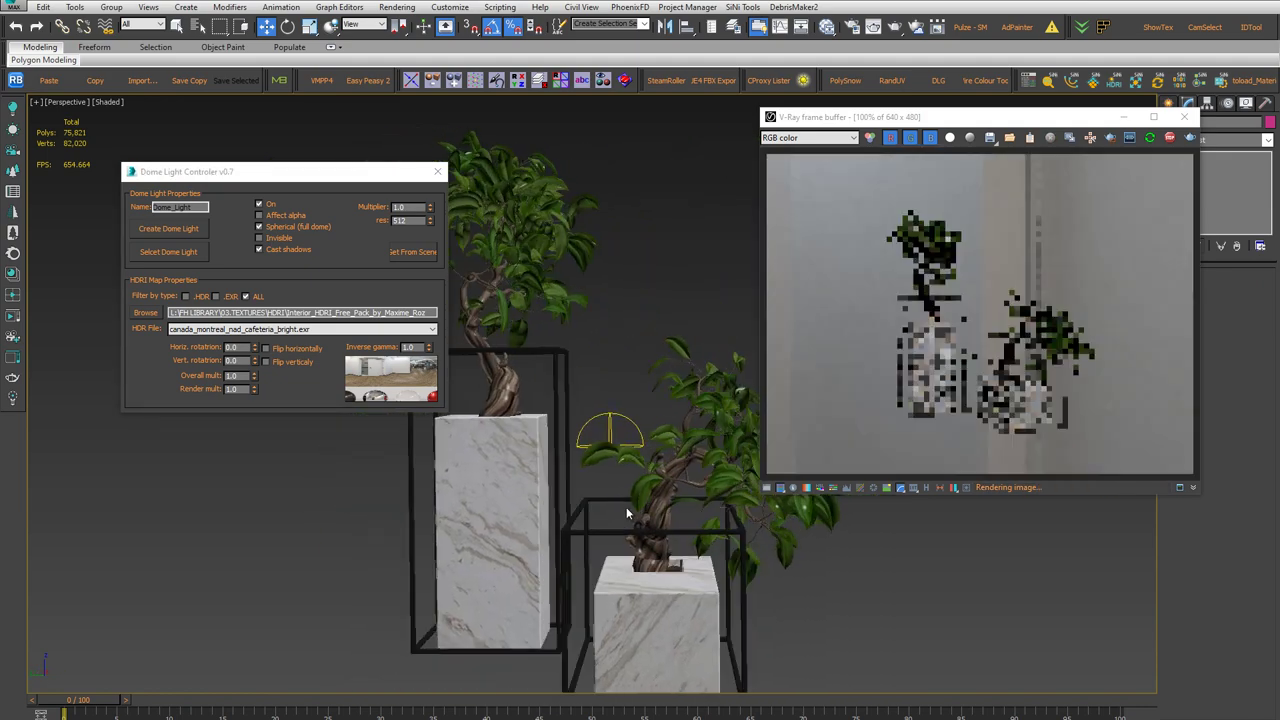
pyautogui.keyDown('alt'); pyautogui.moveTo(531, 403); pyautogui.dragTo(667, 428, button='middle'); pyautogui.keyUp('alt')
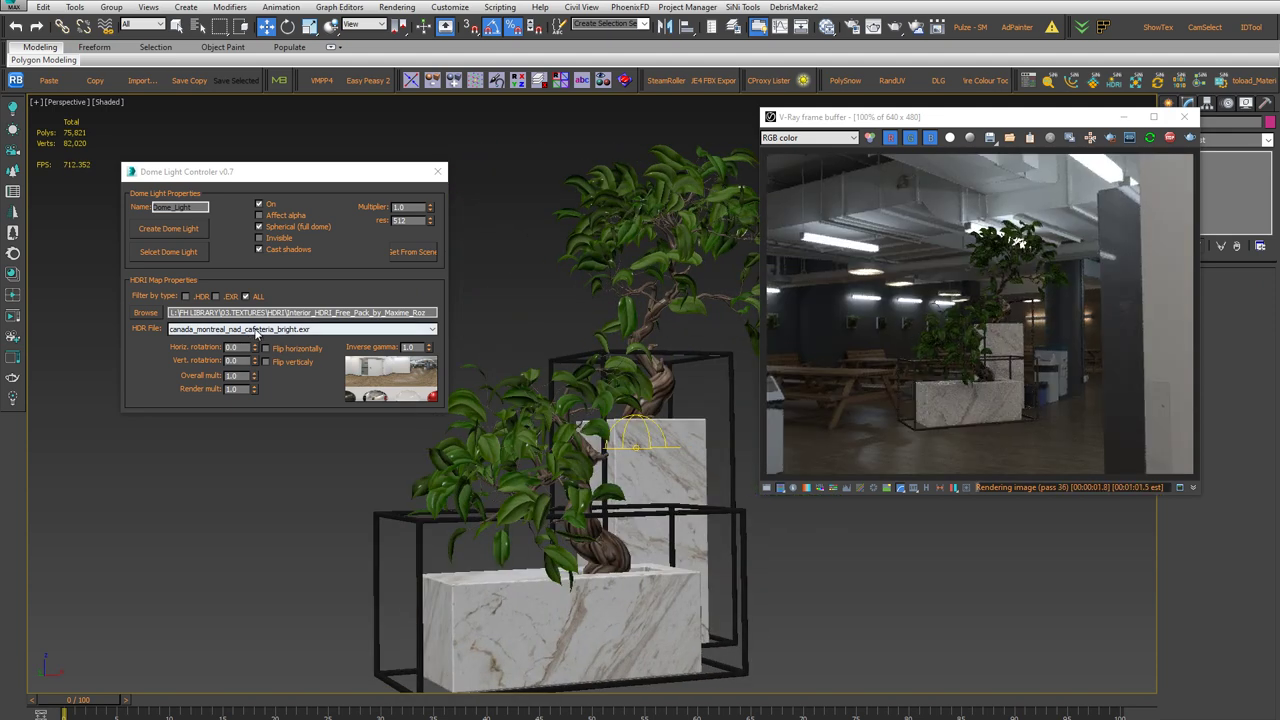
# Step: Change the HDRI to canada_montreal_nad_photorealism.exr and apply a new inverse gamma value
pyautogui.click(315, 330)
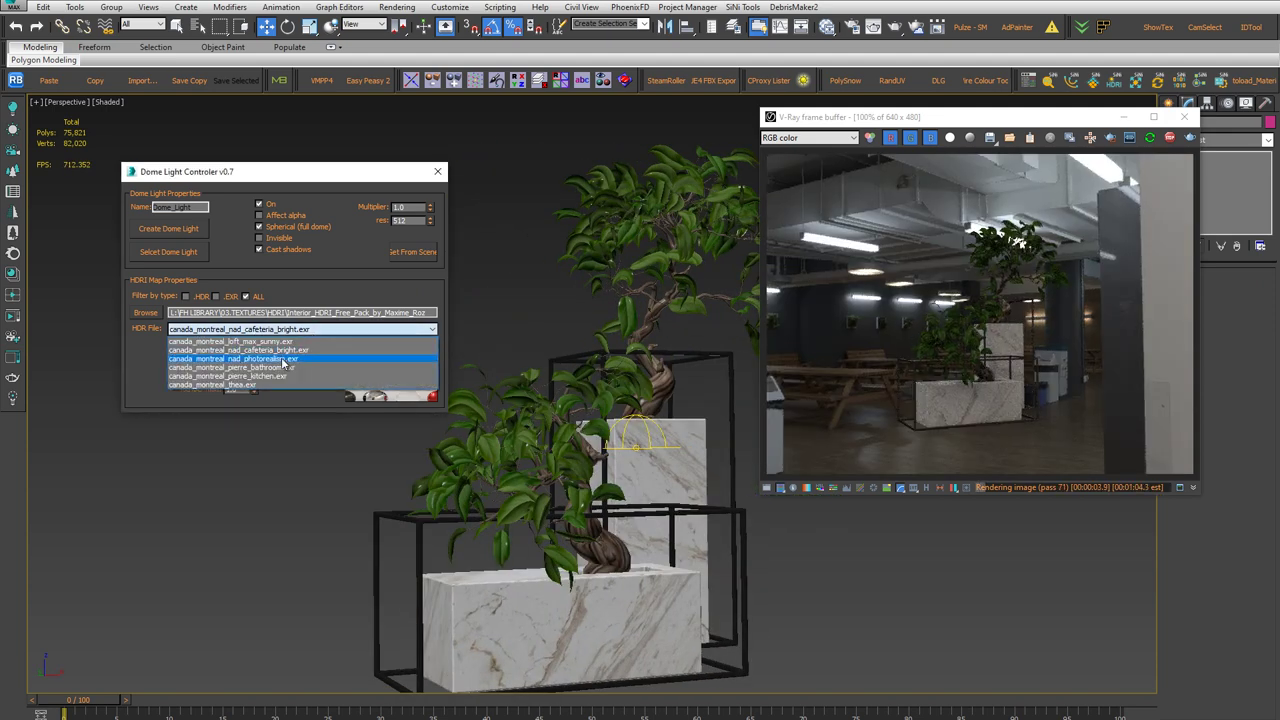
pyautogui.click(283, 364)
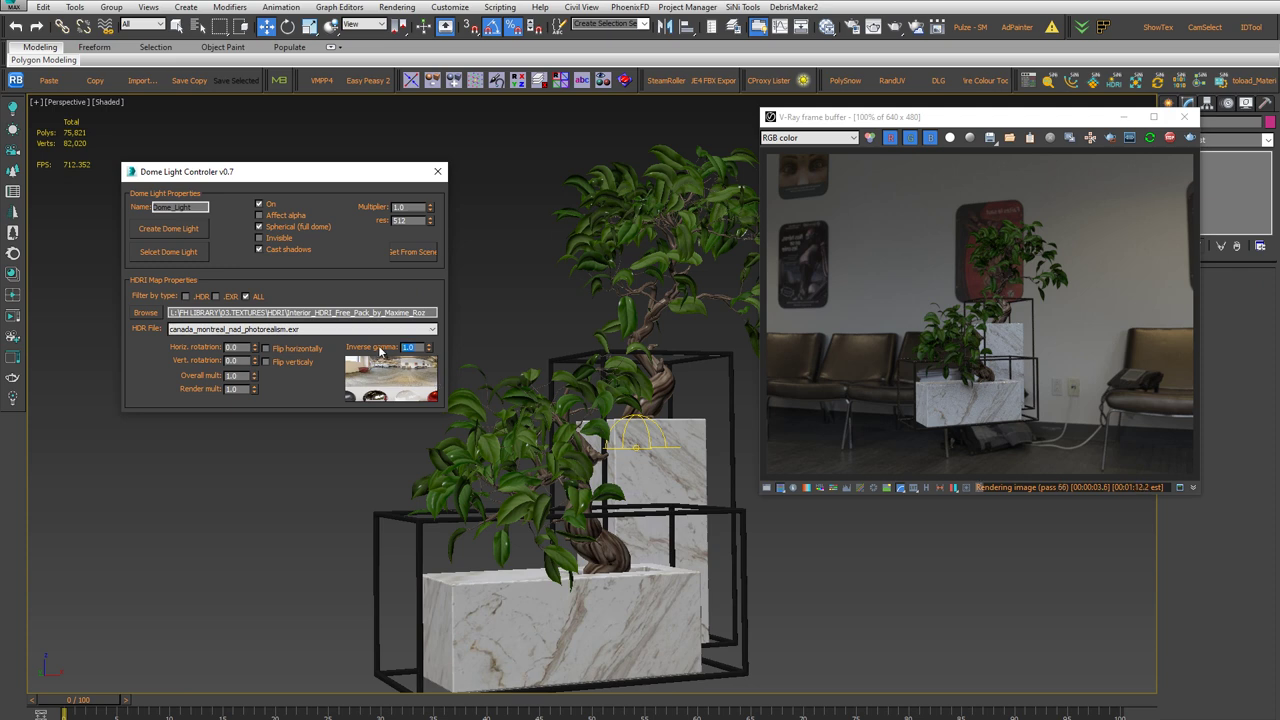
pyautogui.write('1.0')
pyautogui.press('Return')
pyautogui.press('Return')
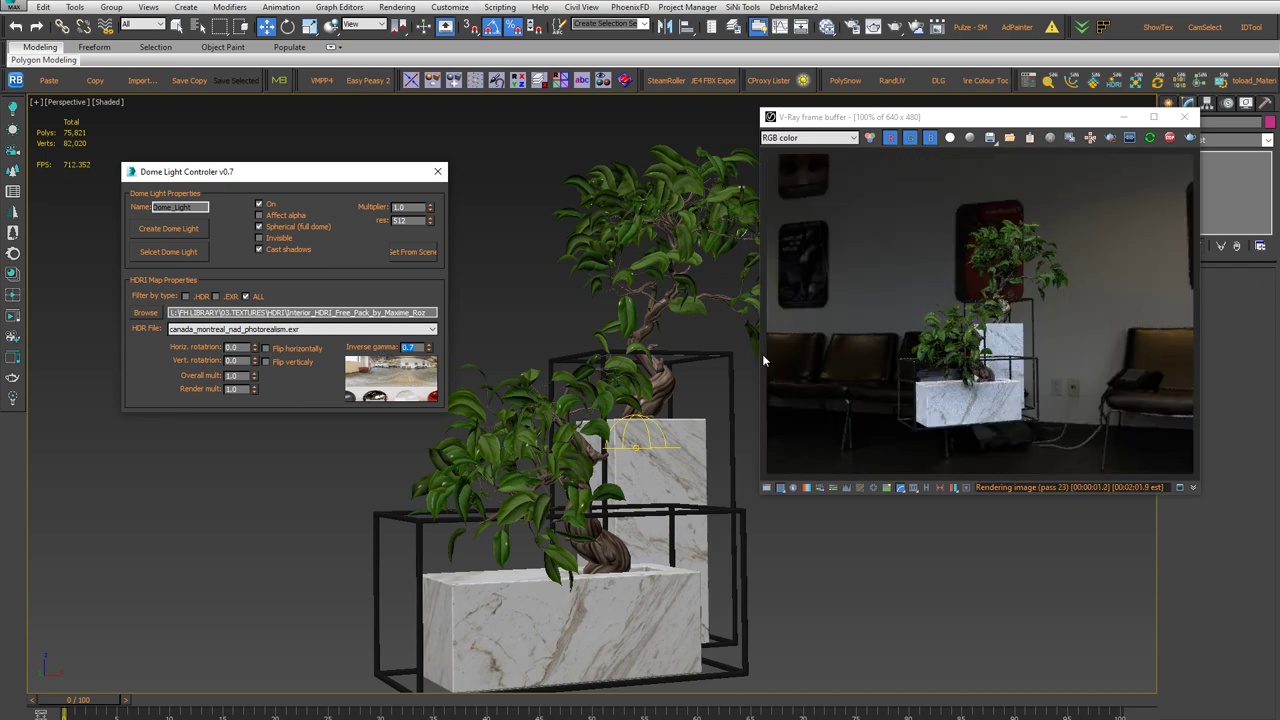
# Step: Set the dome light multiplier to 3
pyautogui.keyDown('alt'); pyautogui.moveTo(764, 360); pyautogui.dragTo(570, 450, button='middle'); pyautogui.keyUp('alt')
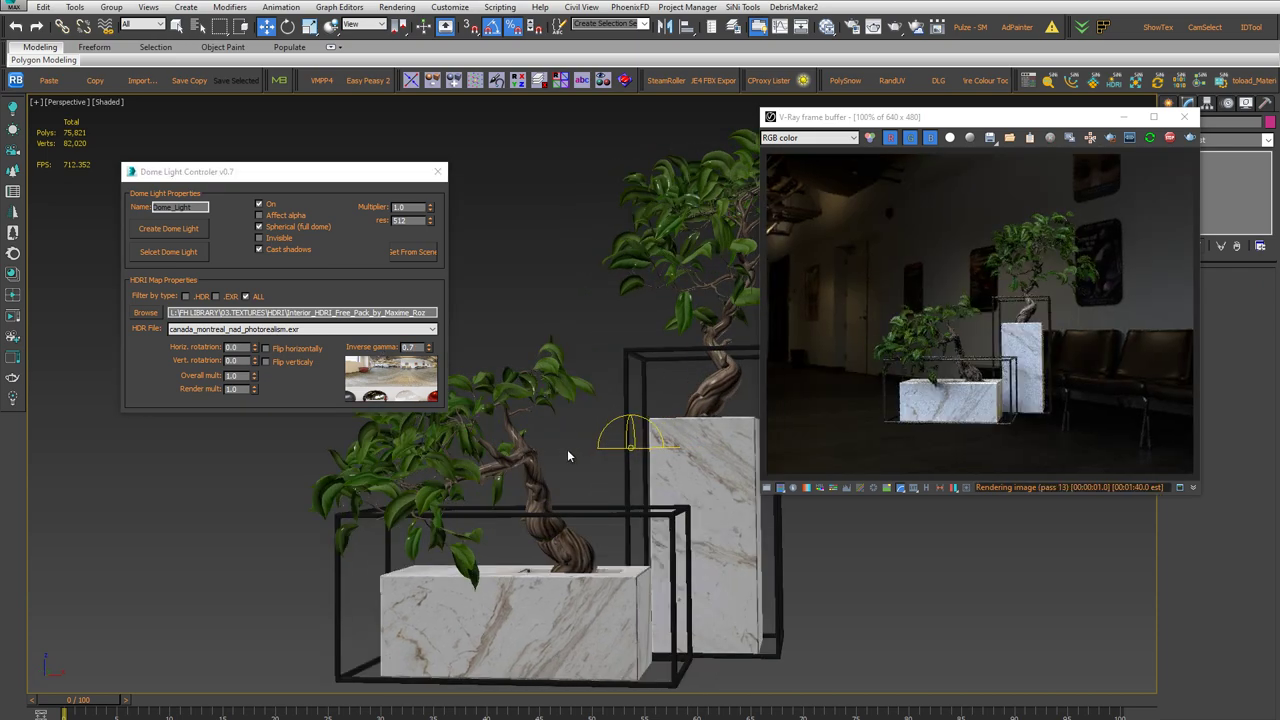
pyautogui.click(408, 208)
pyautogui.write('2')
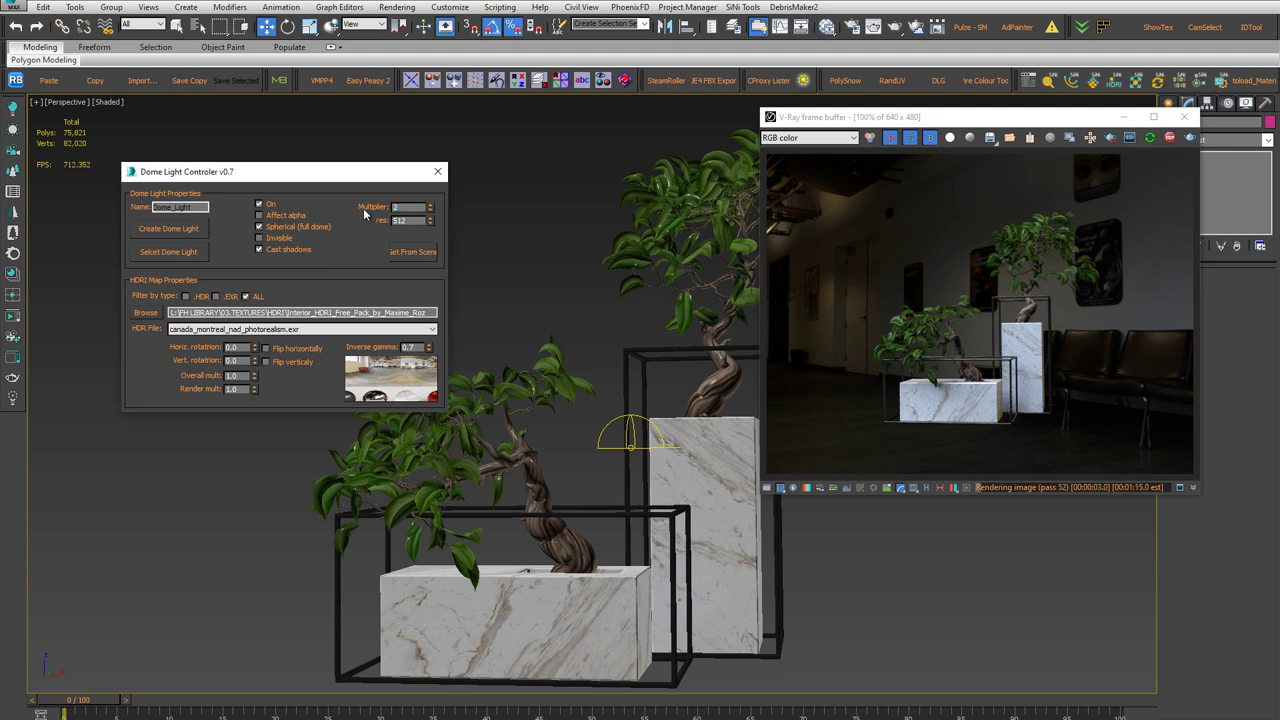
pyautogui.write('3')
pyautogui.press('Return')
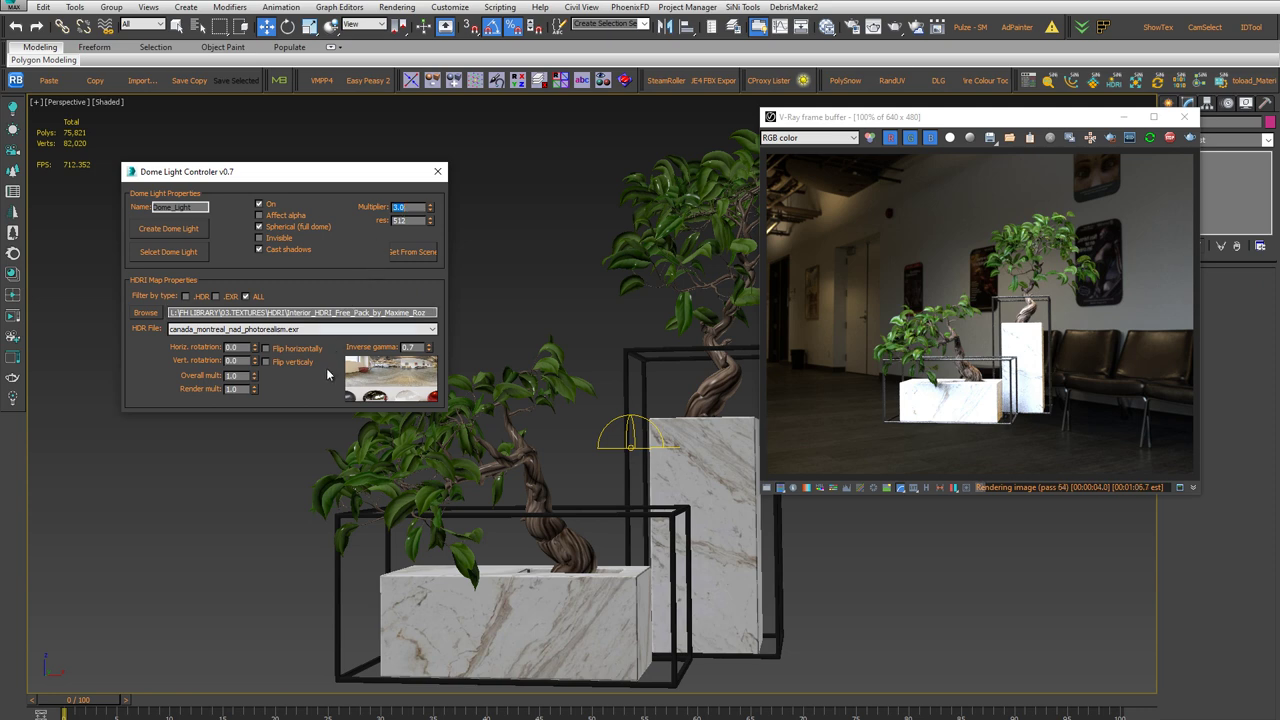
# Step: Test horizontal and vertical HDRI flips, leaving the vertical flip turned off
pyautogui.click(274, 350)
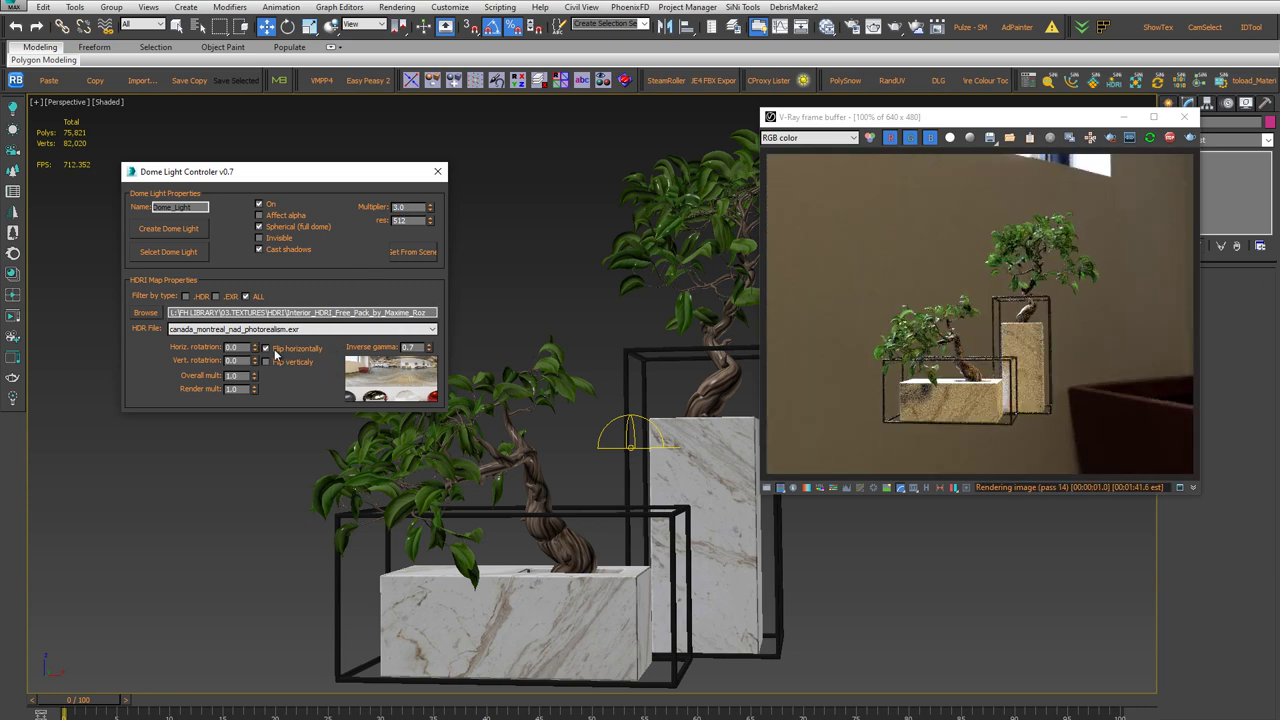
pyautogui.click(277, 365)
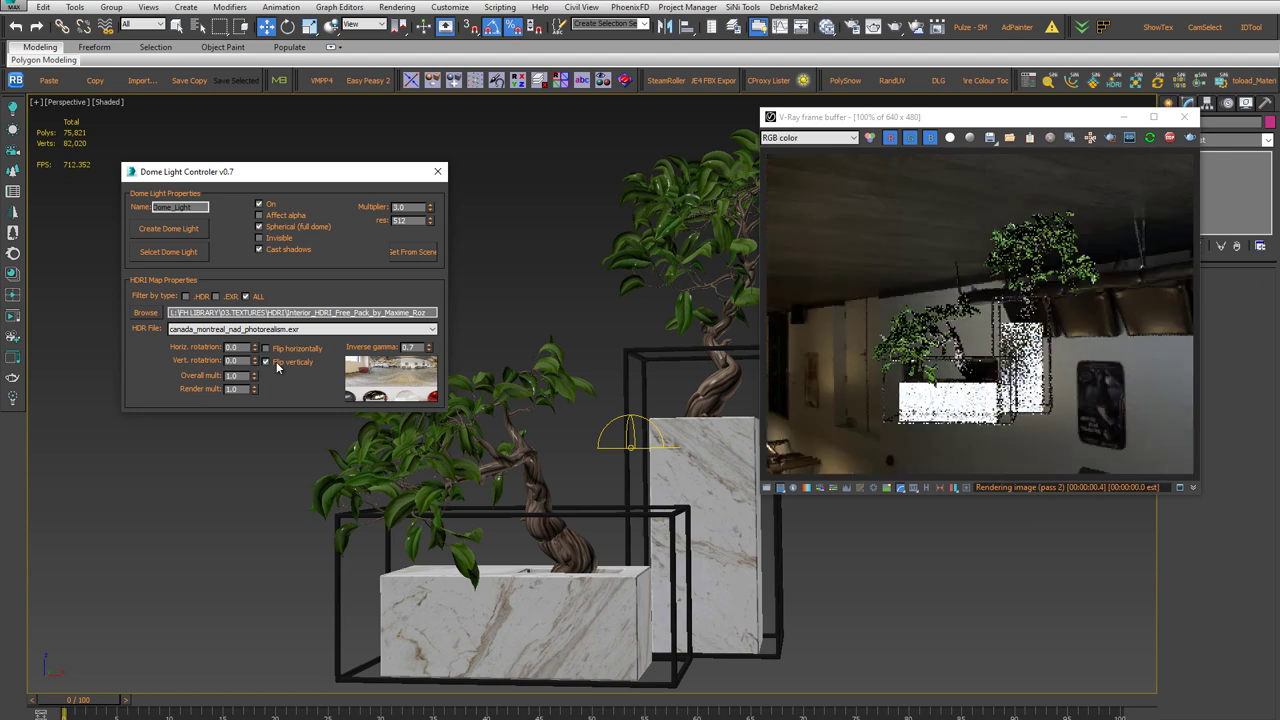
pyautogui.click(277, 367)
pyautogui.write('30')
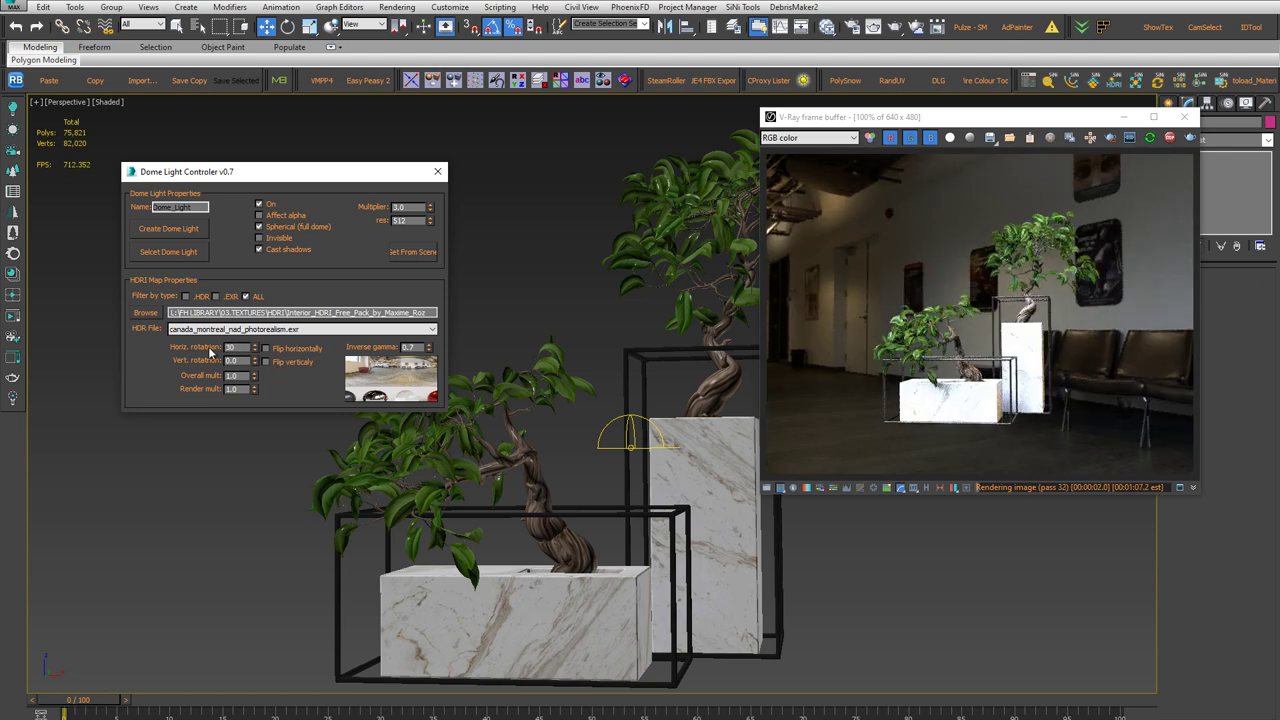
# Step: Set the HDRI horizontal rotation to 50, then 180, and view the planters from higher
pyautogui.write('50')
pyautogui.press('Return')
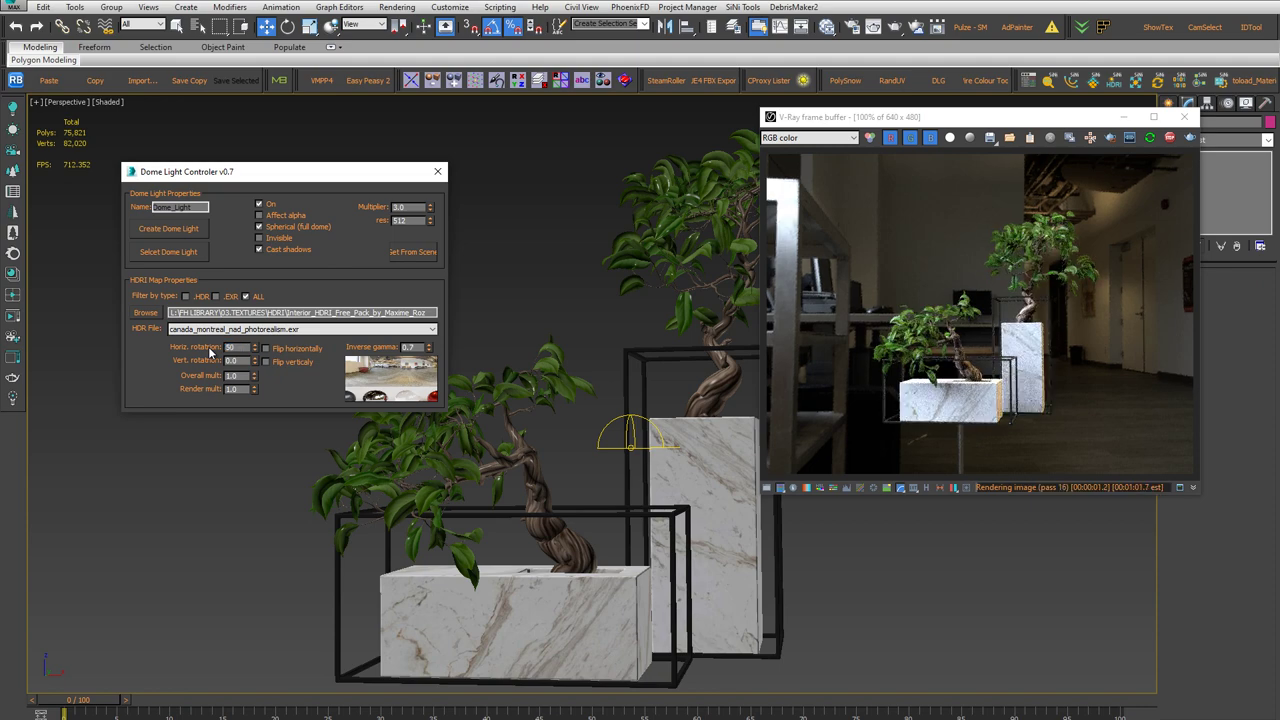
pyautogui.write('180')
pyautogui.press('Return')
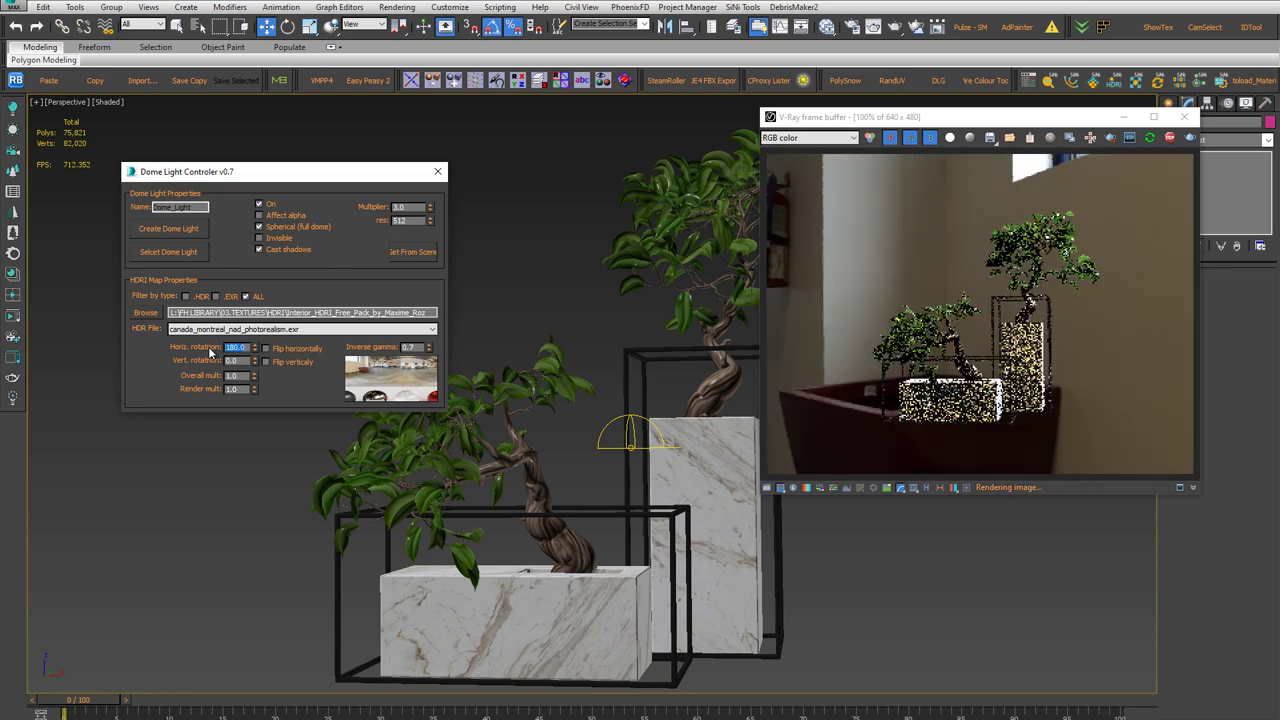
pyautogui.keyDown('alt'); pyautogui.moveTo(609, 440); pyautogui.dragTo(615, 455, button='middle'); pyautogui.keyUp('alt')
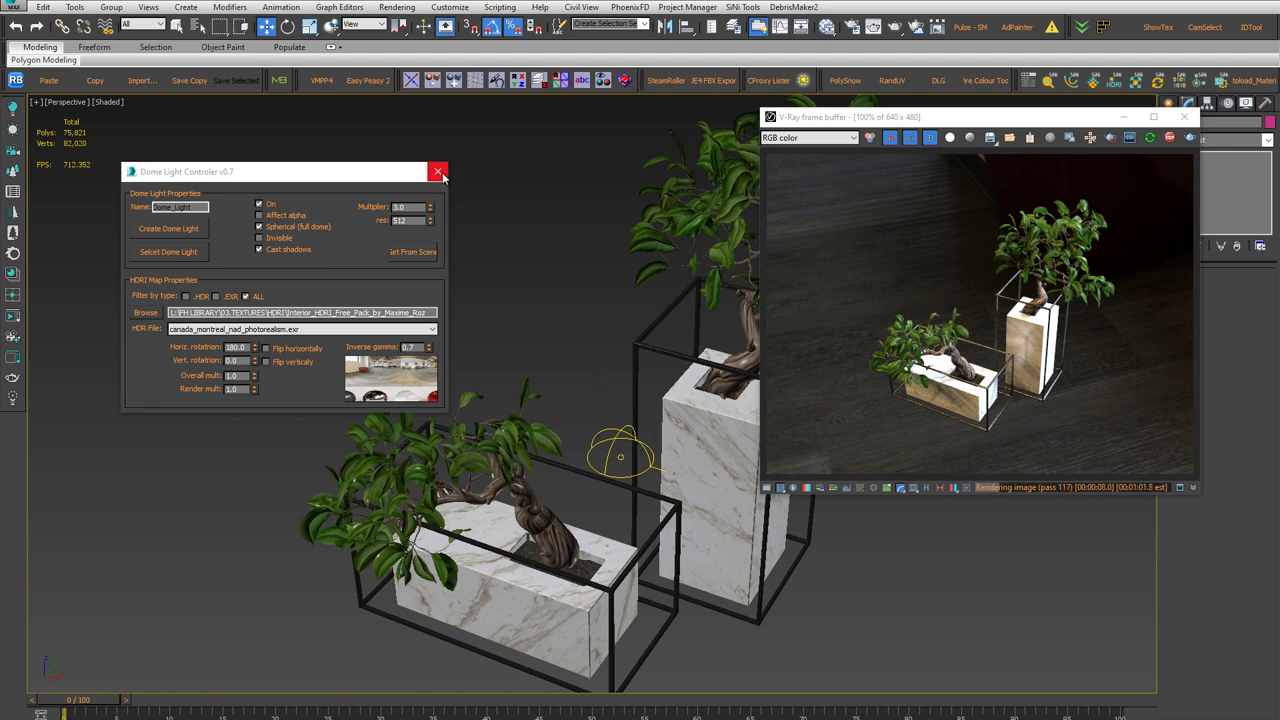
# Step: Close the controller, stop the interactive render, and relaunch the Vray3.X script from its folder
pyautogui.click(438, 173)
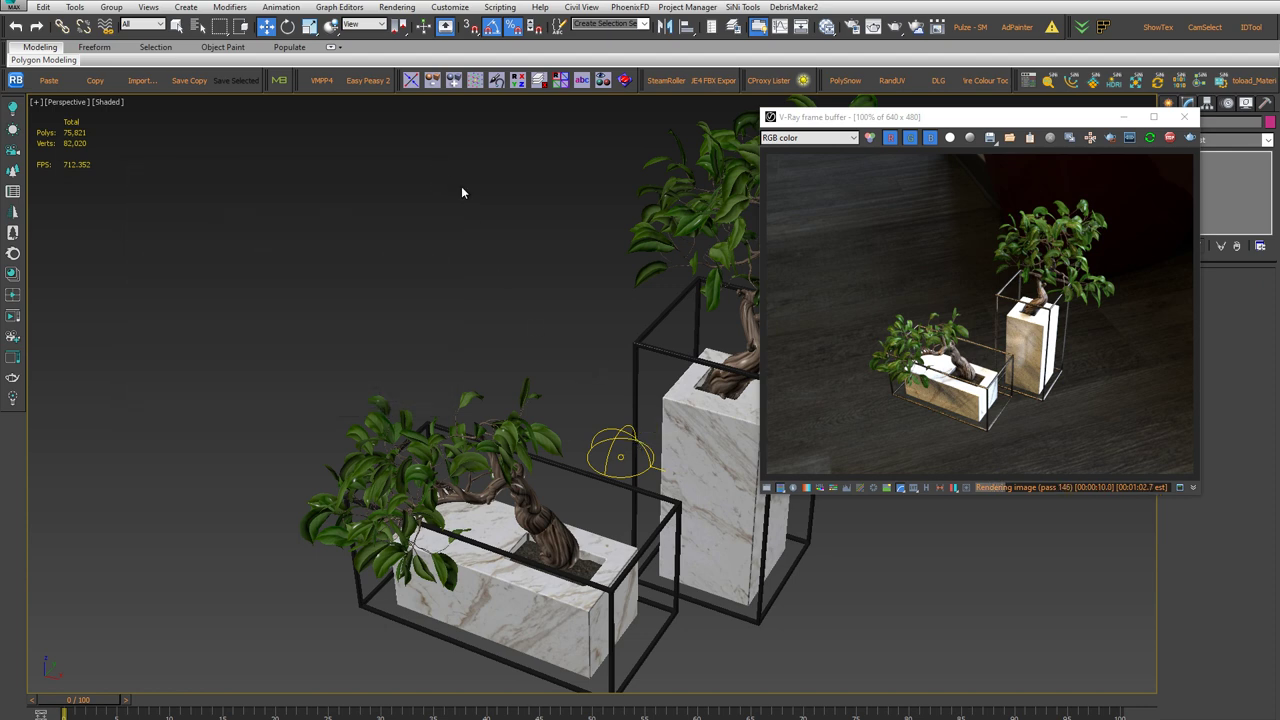
pyautogui.click(1169, 140)
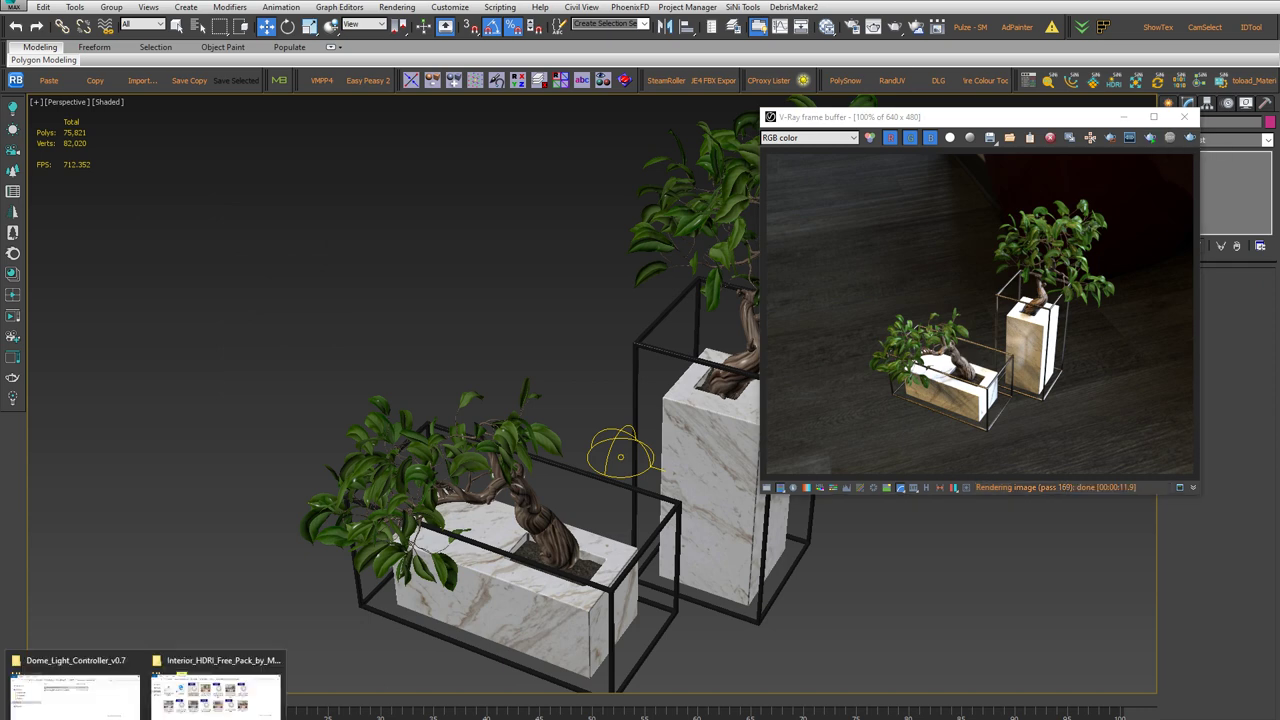
pyautogui.click(115, 710)
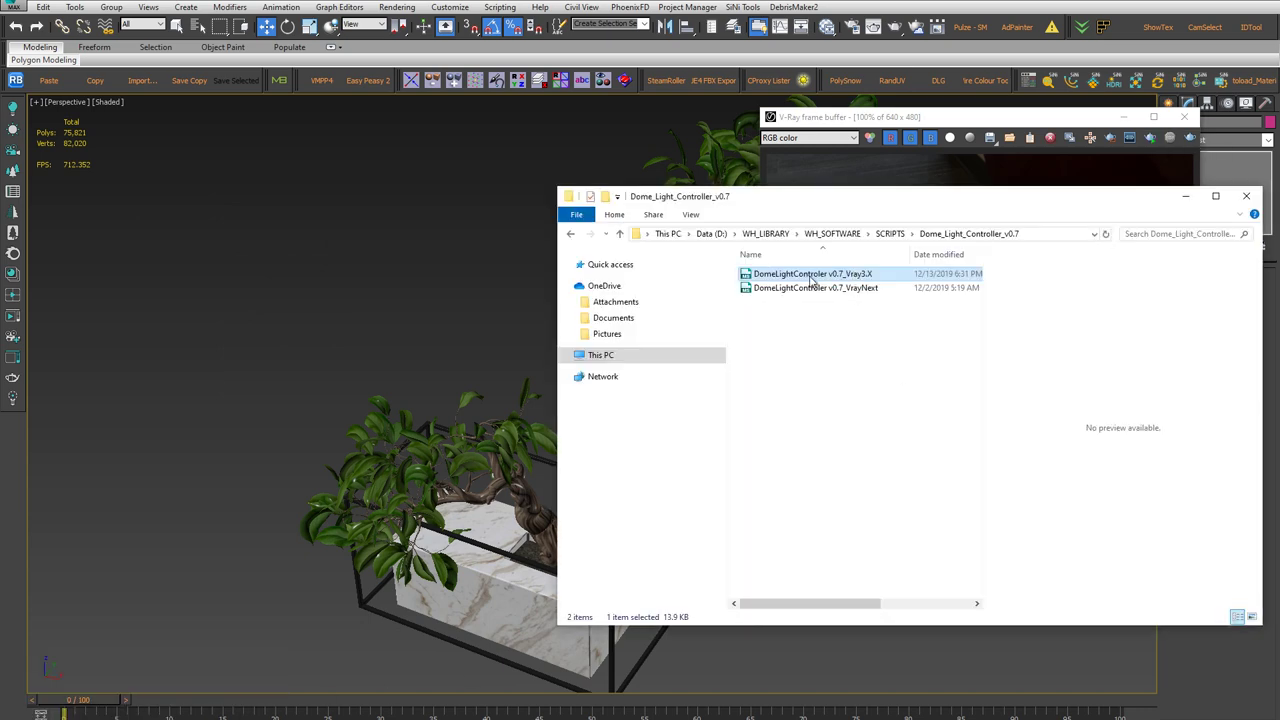
pyautogui.moveTo(812, 280); pyautogui.dragTo(316, 288)
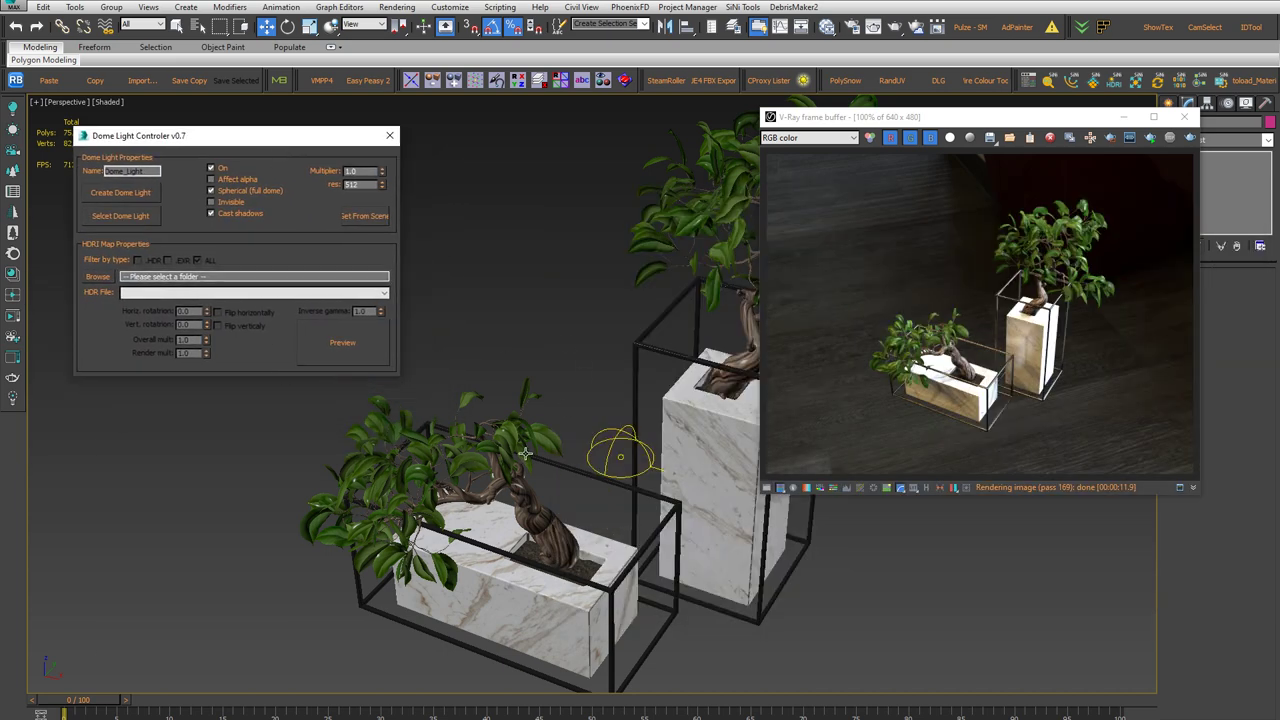
# Step: Pull the scene dome light's settings into the controller, then close it and reopen the script folder
pyautogui.click(371, 221)
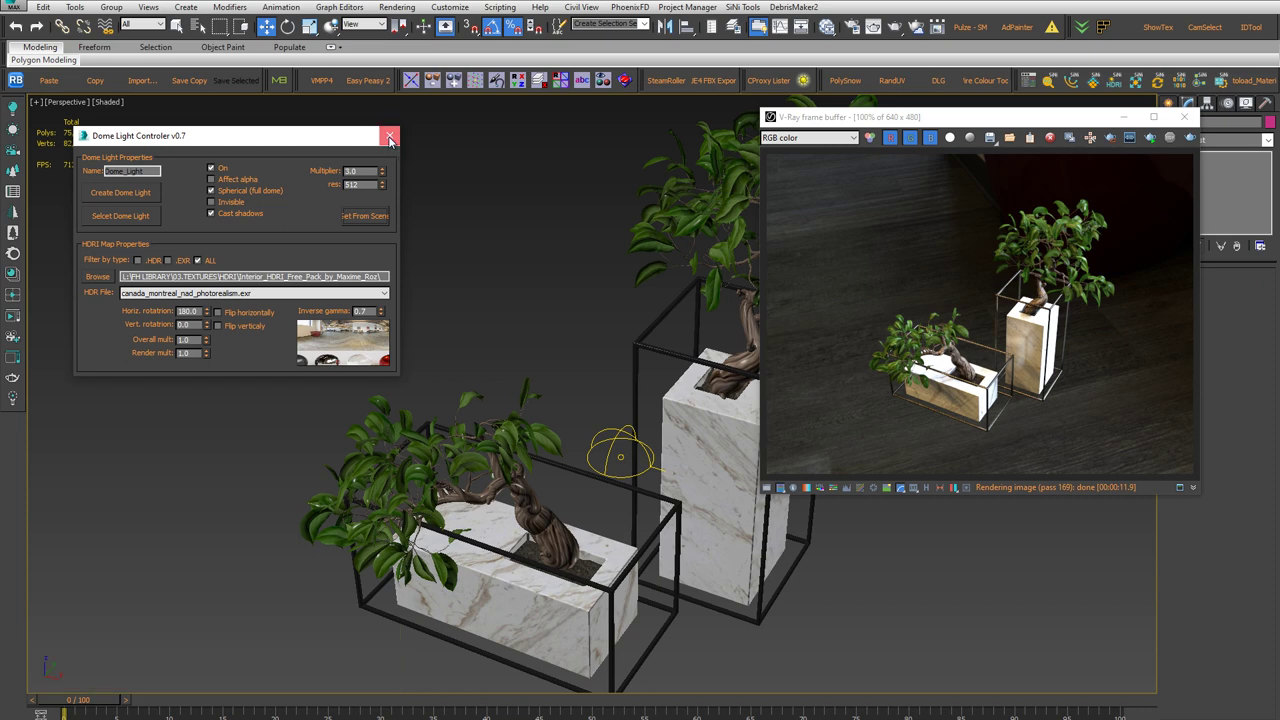
pyautogui.click(390, 138)
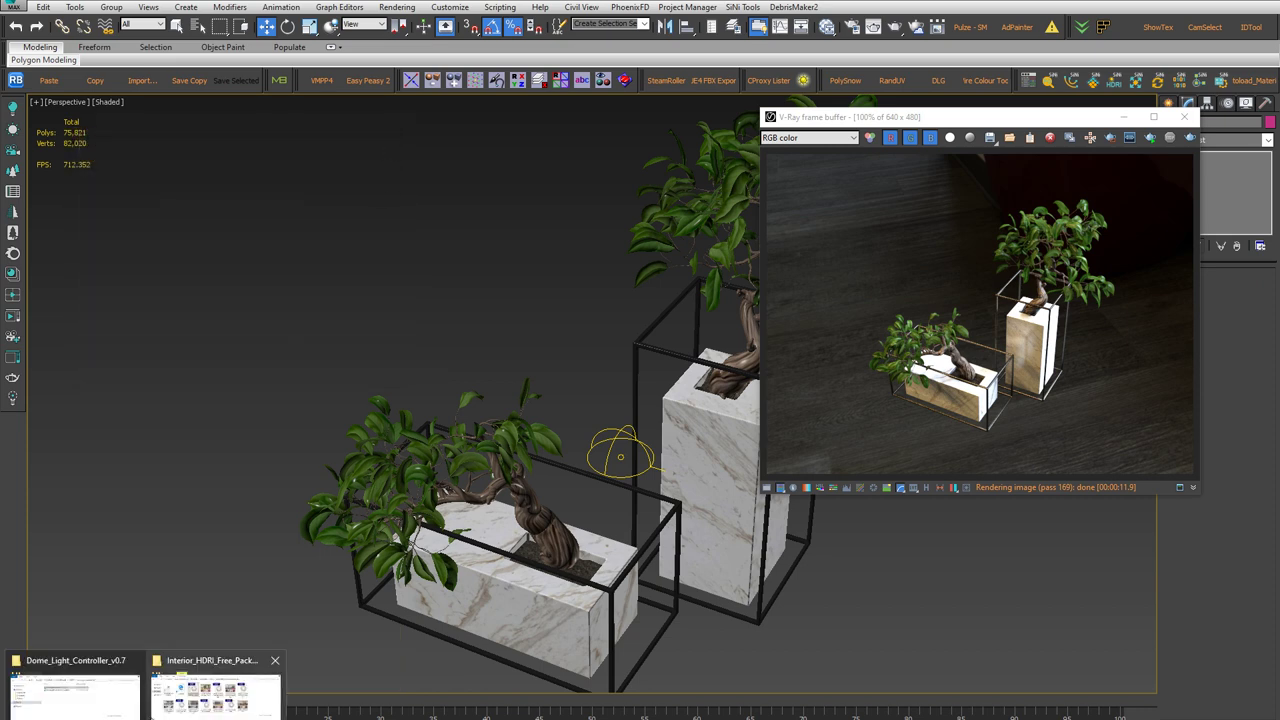
pyautogui.click(70, 682)
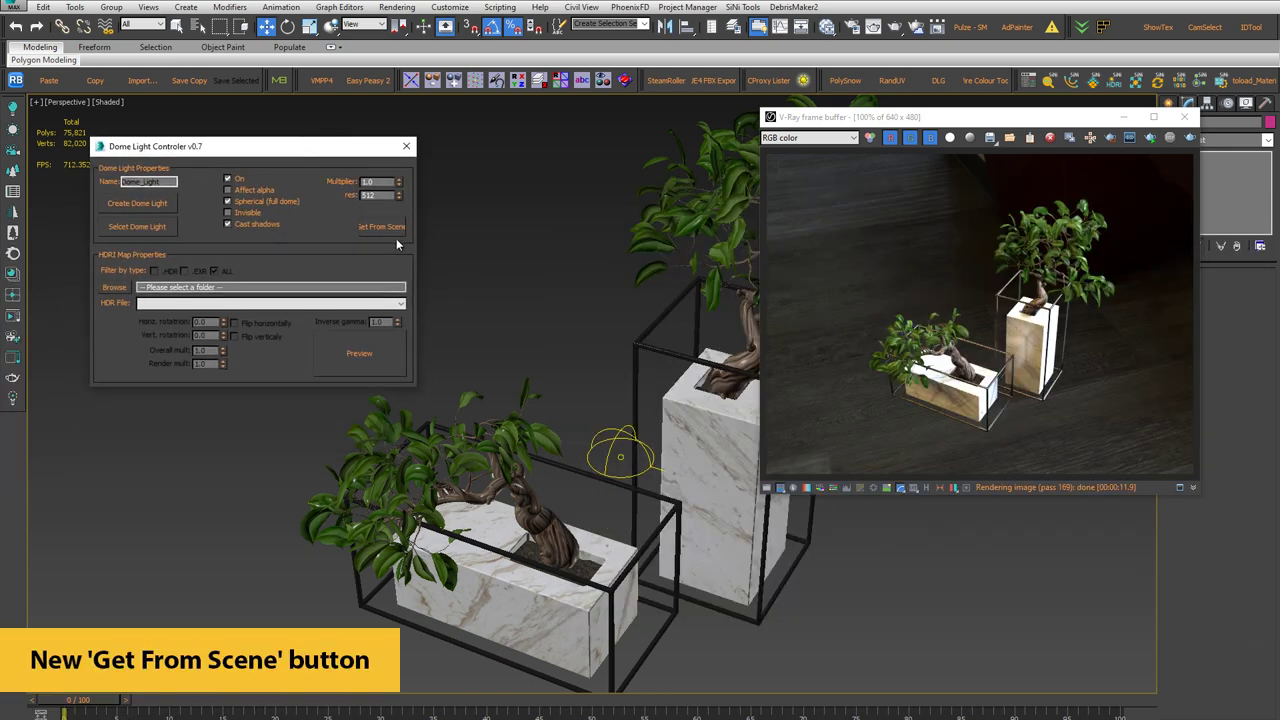
# Step: Reload the scene light settings and choose canada_montreal_thea.exr as the HDR file
pyautogui.click(388, 228)
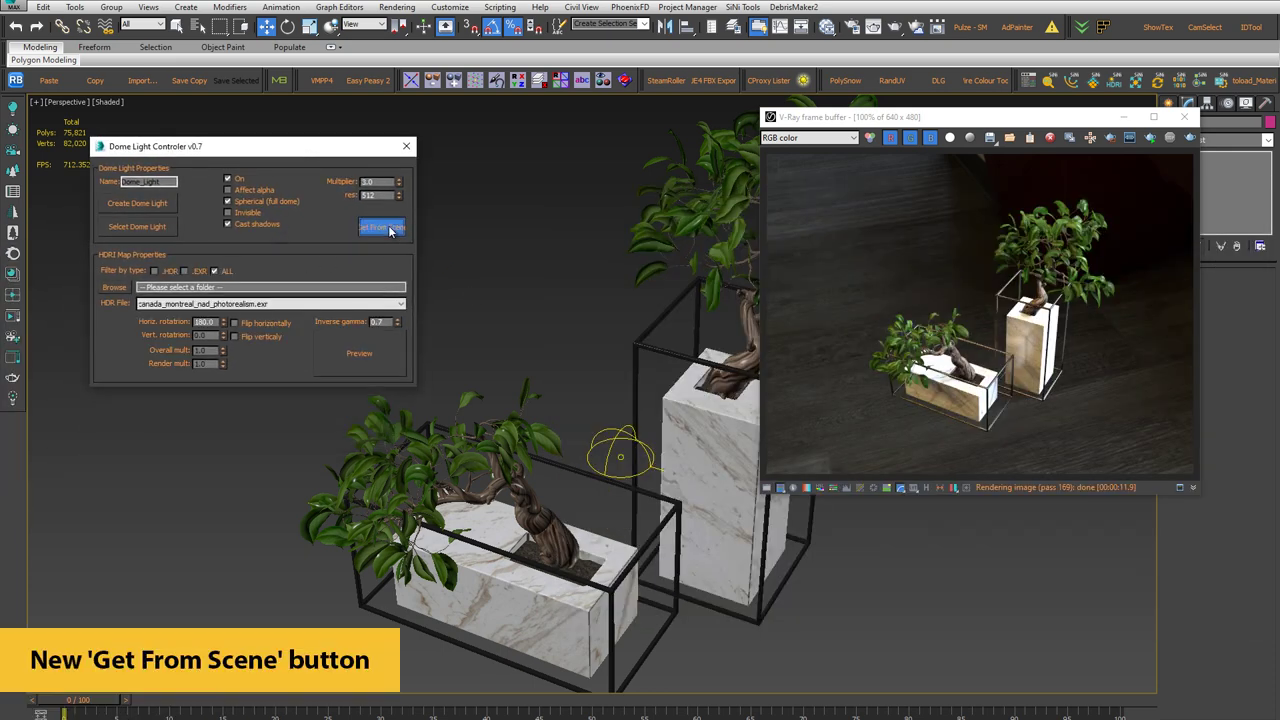
pyautogui.click(325, 305)
pyautogui.click(322, 316)
pyautogui.click(290, 304)
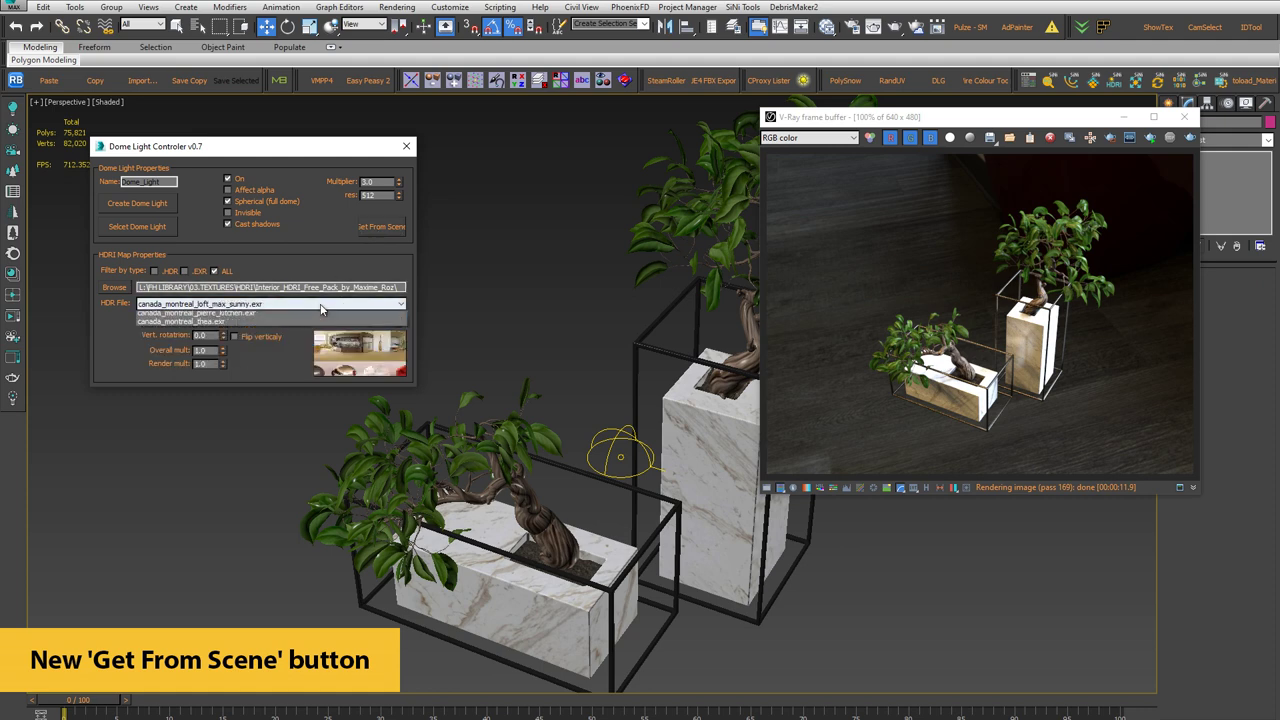
pyautogui.click(246, 357)
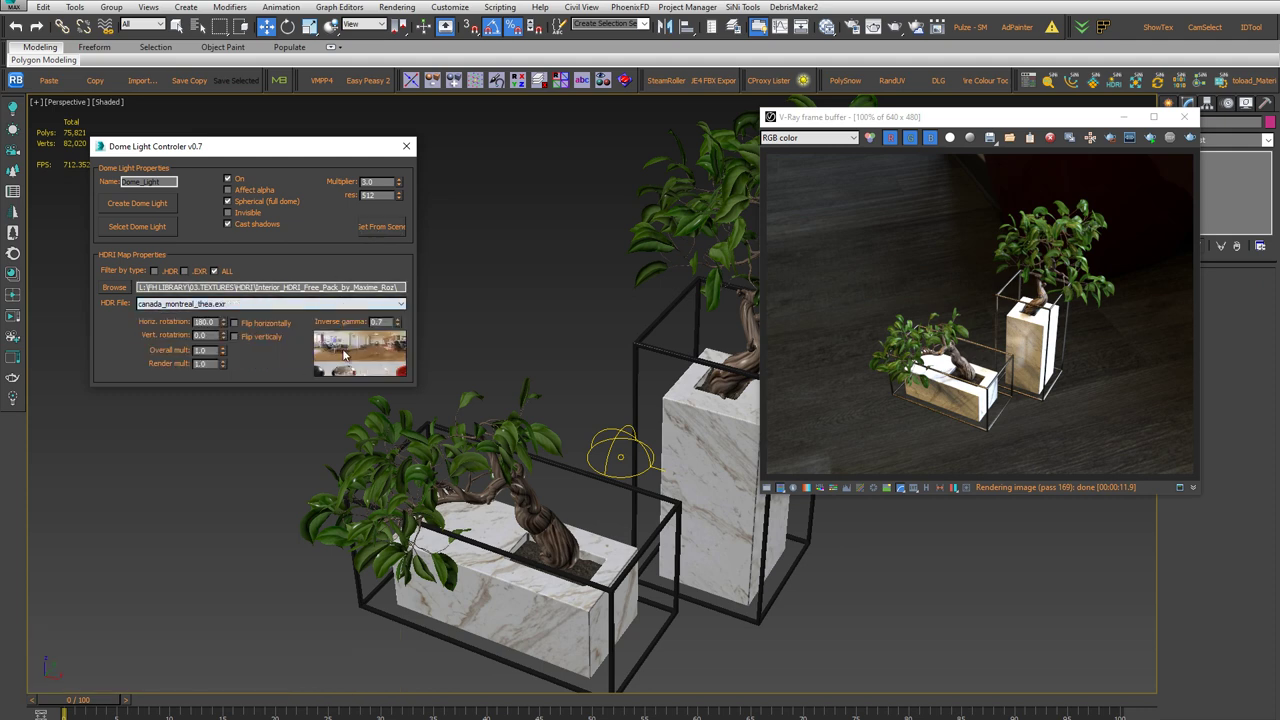
pyautogui.click(800, 325)
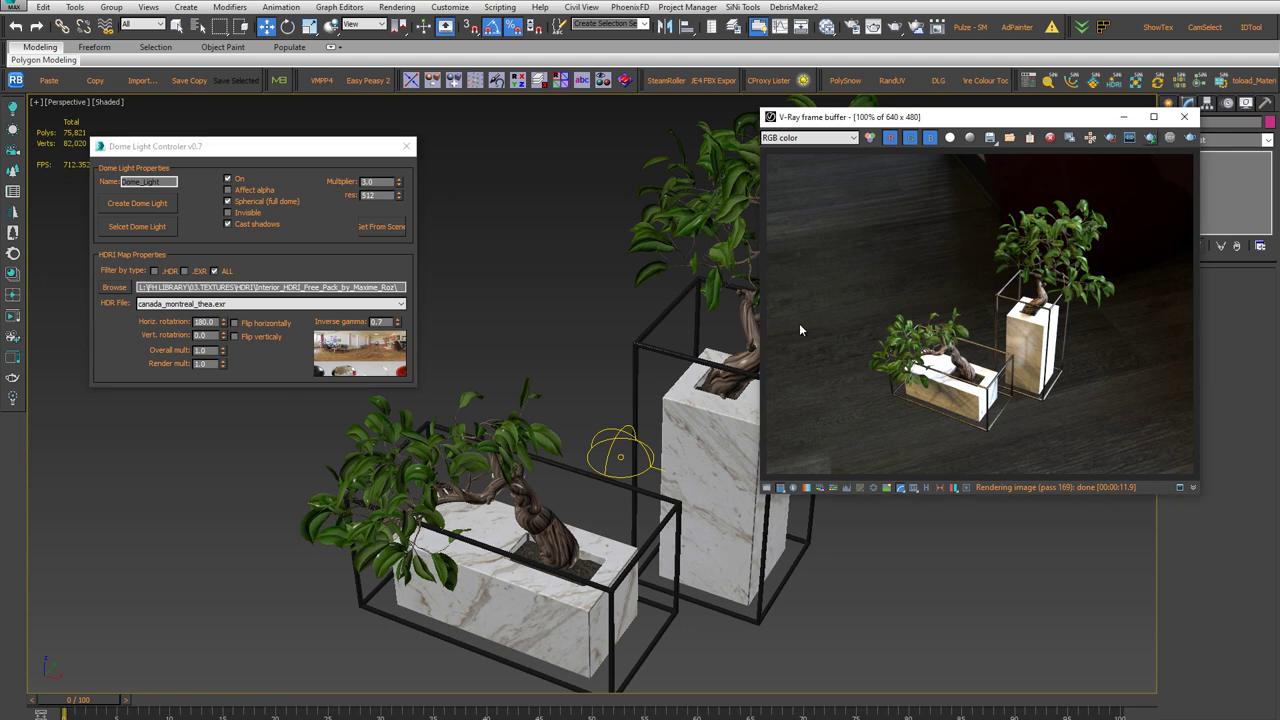
# Step: Select canada_montreal_pierre_kitchen.exr as the HDR file and re-render with Shift+Q
pyautogui.hotkey('shift', 'q')
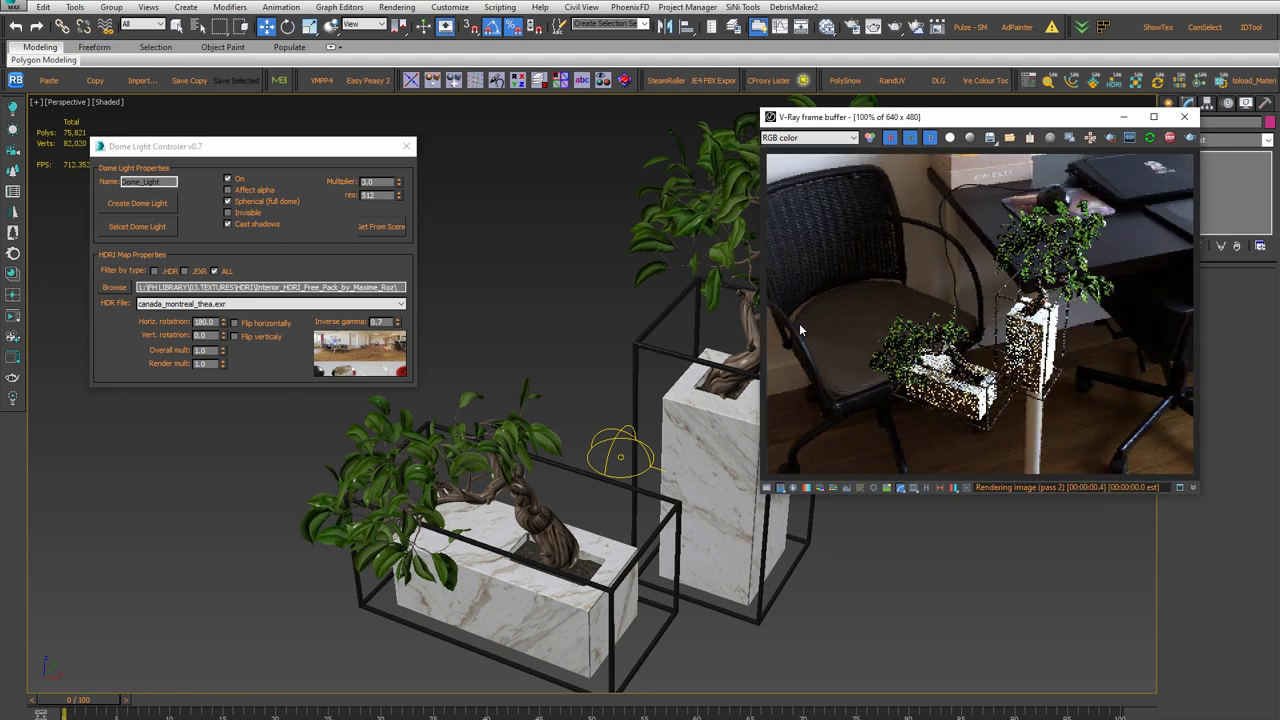
pyautogui.click(302, 304)
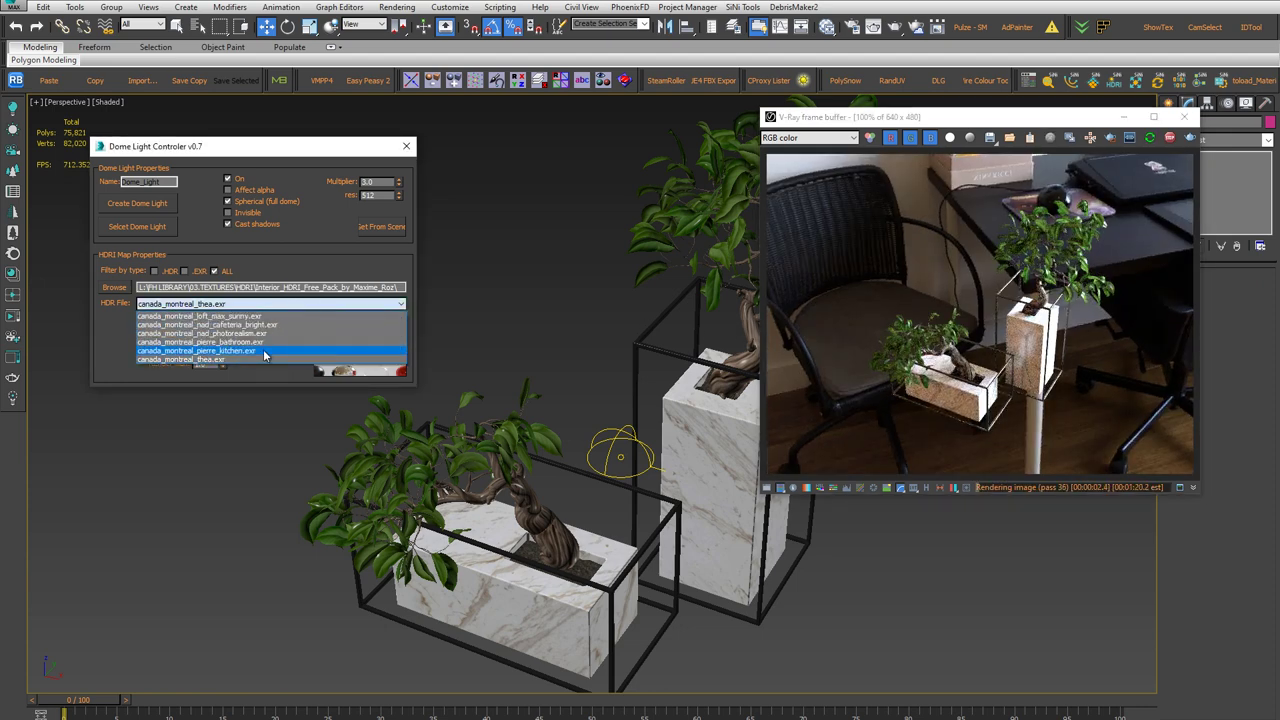
pyautogui.click(264, 356)
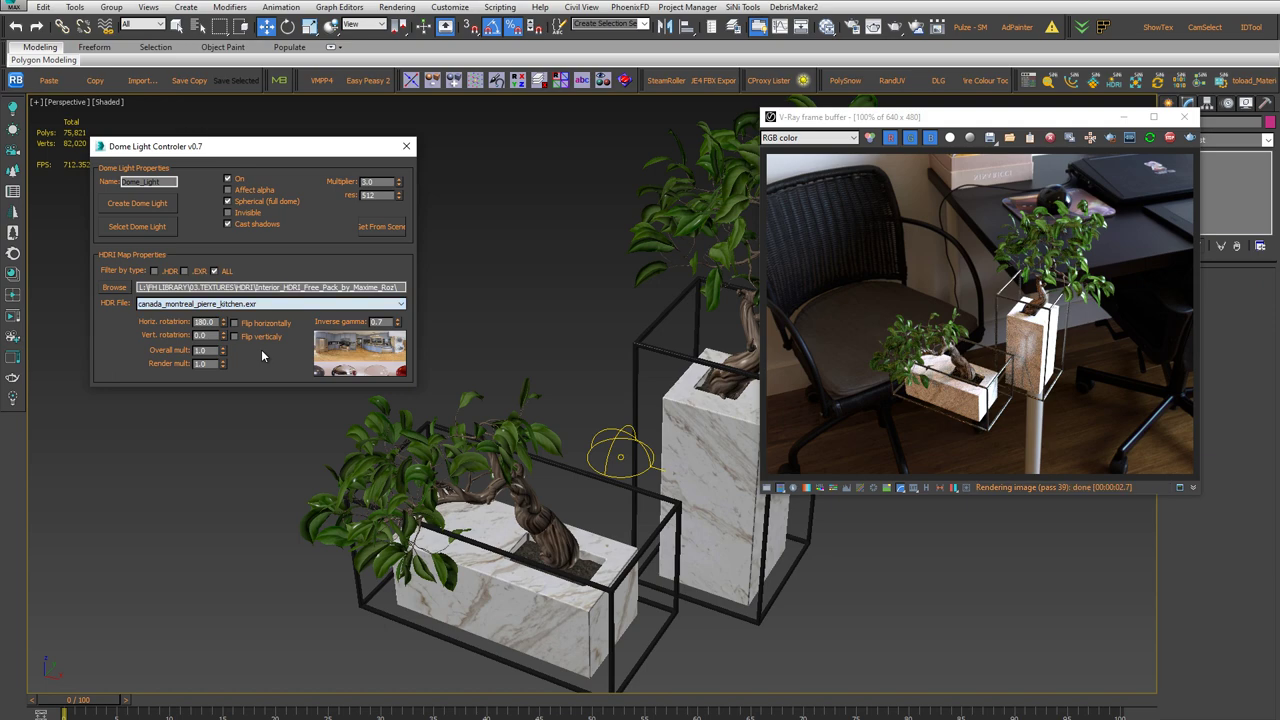
pyautogui.hotkey('shift', 'q')
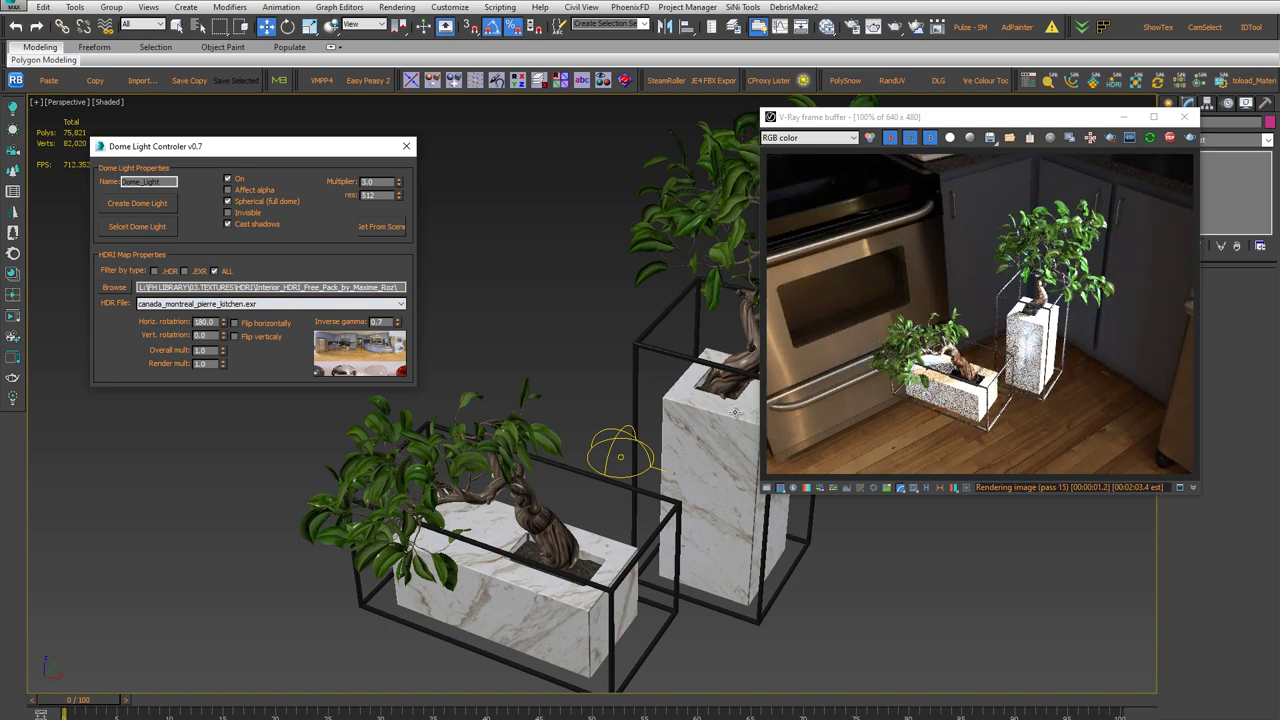
pyautogui.keyDown('alt'); pyautogui.moveTo(645, 488); pyautogui.dragTo(668, 443, button='middle'); pyautogui.keyUp('alt')
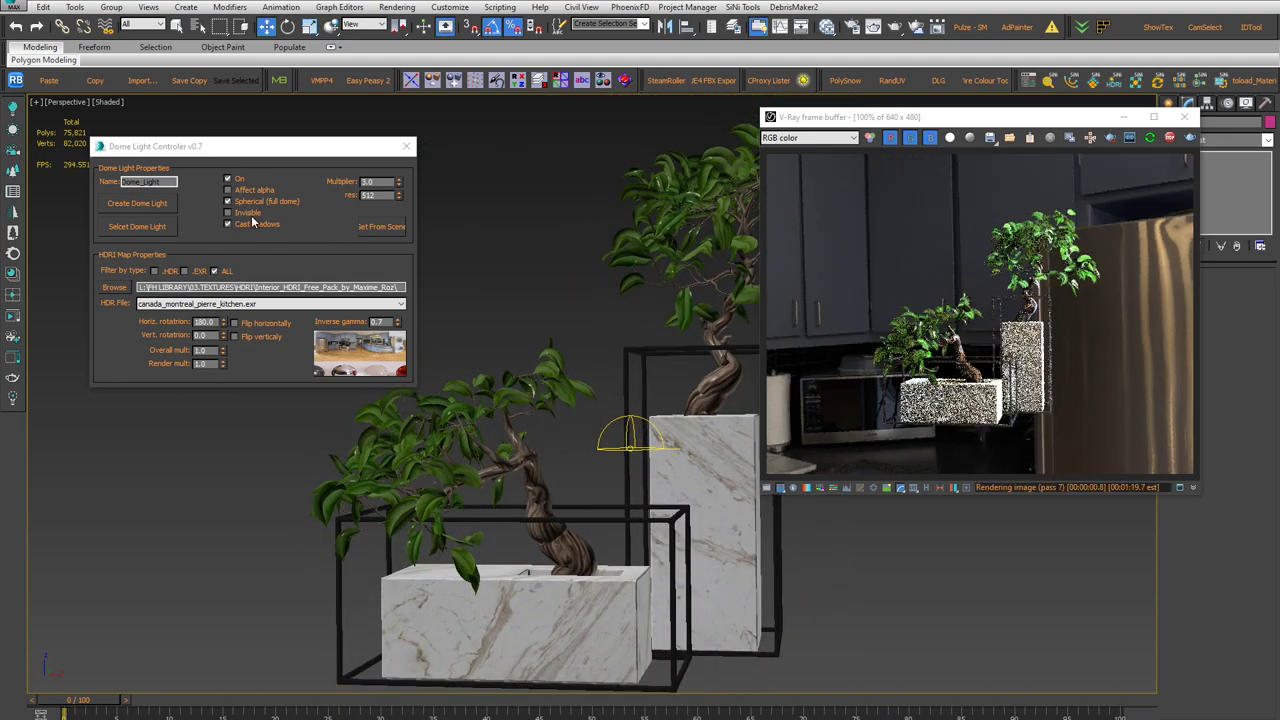
# Step: Tick Invisible on the dome light and orbit to check the black-background render
pyautogui.click(249, 214)
pyautogui.keyDown('alt'); pyautogui.moveTo(737, 506); pyautogui.dragTo(553, 519, button='middle'); pyautogui.keyUp('alt')
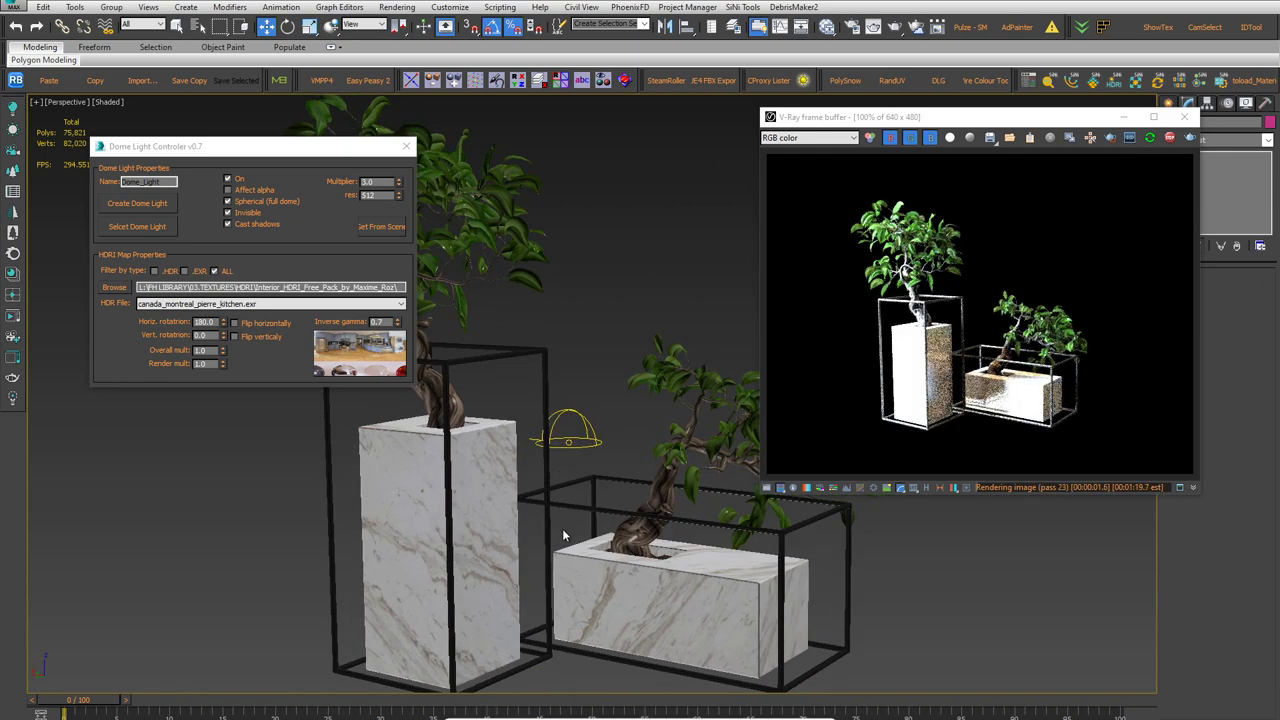
pyautogui.keyDown('alt'); pyautogui.moveTo(554, 518); pyautogui.dragTo(549, 530, button='middle'); pyautogui.keyUp('alt')
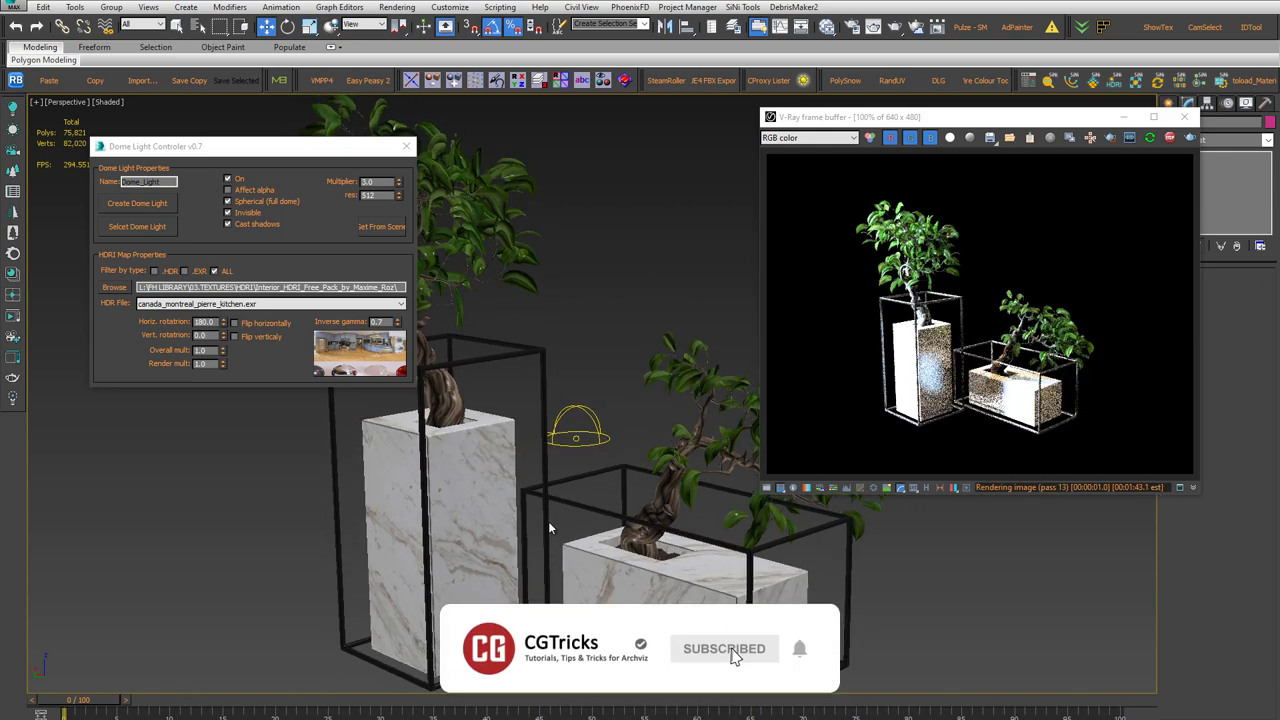